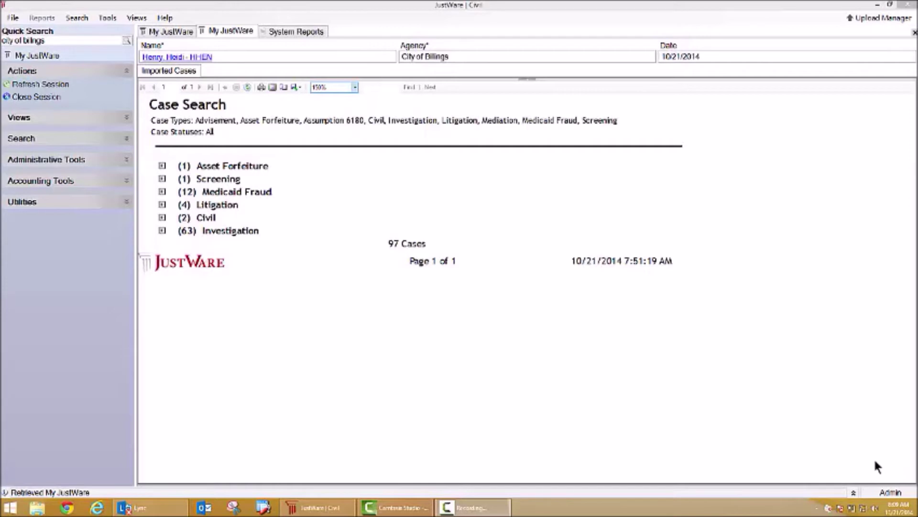
Expand the Litigation group and the City of Billings tort case to view its details, and collapse both again.
click(162, 204)
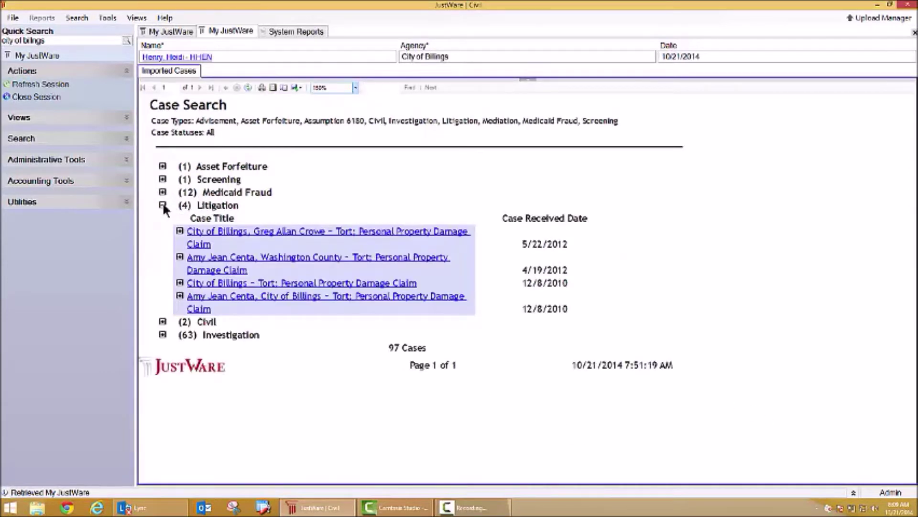
click(180, 283)
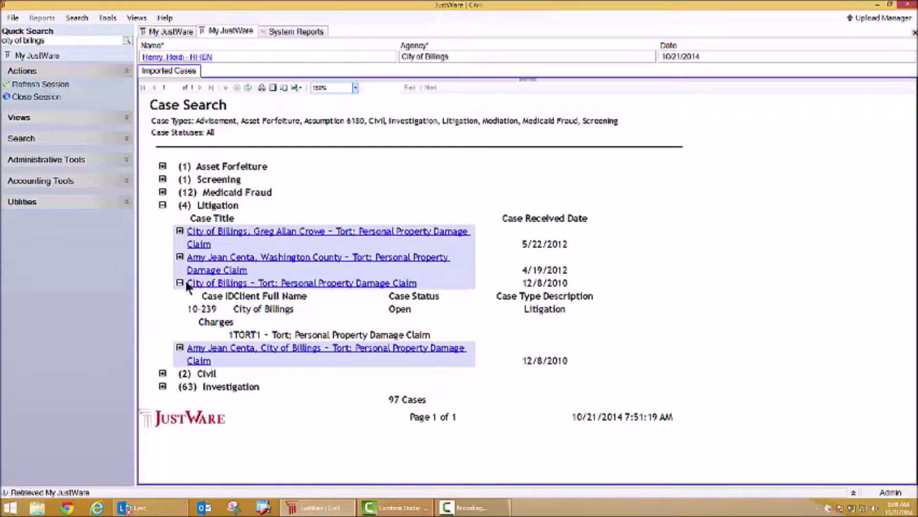
click(180, 284)
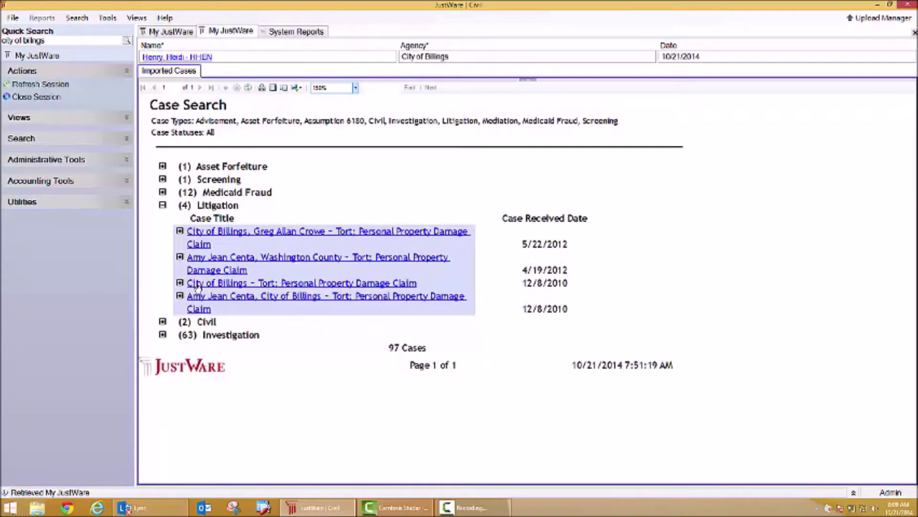
click(162, 205)
click(73, 85)
Run a quick search for "city of billings" and open the property damage claim with court docket DCCV-2010-8.
drag(45, 41, 2, 41)
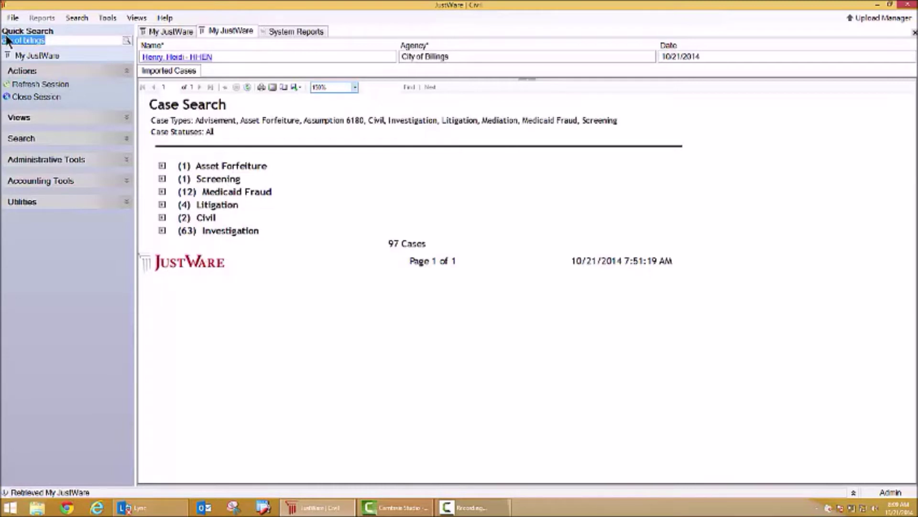
text(city of)
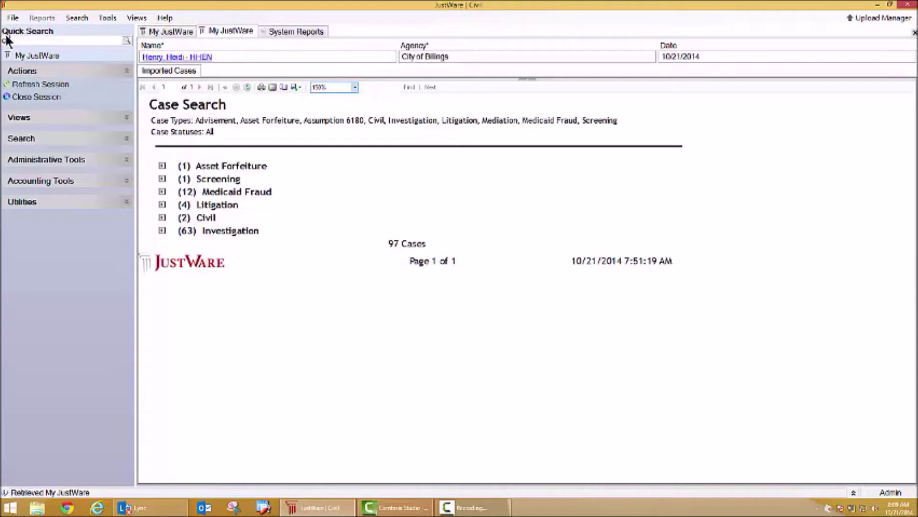
text( billings)
key(Return)
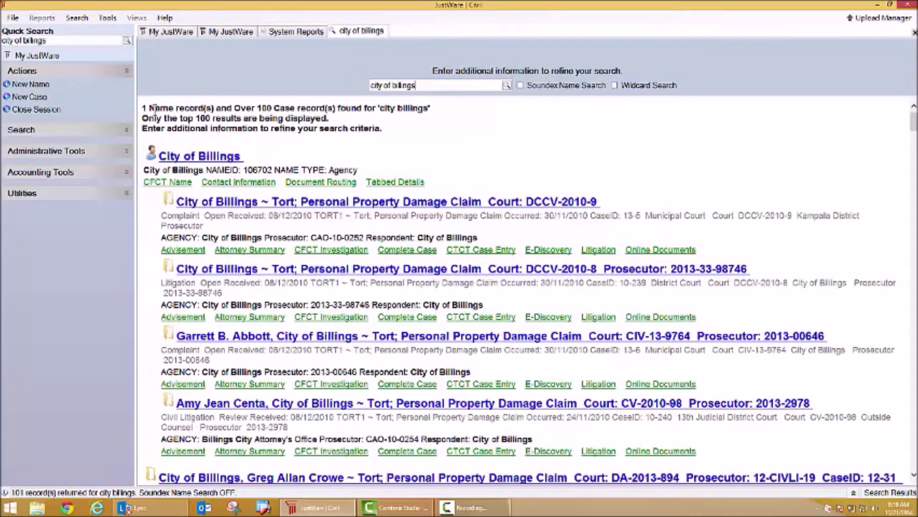
click(333, 271)
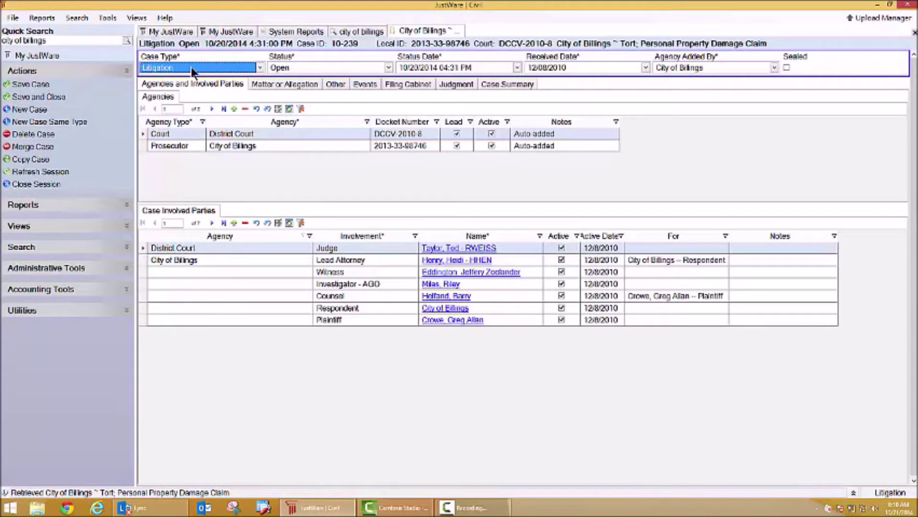
Look through the available case types and statuses, keeping Litigation and Open selected.
click(259, 67)
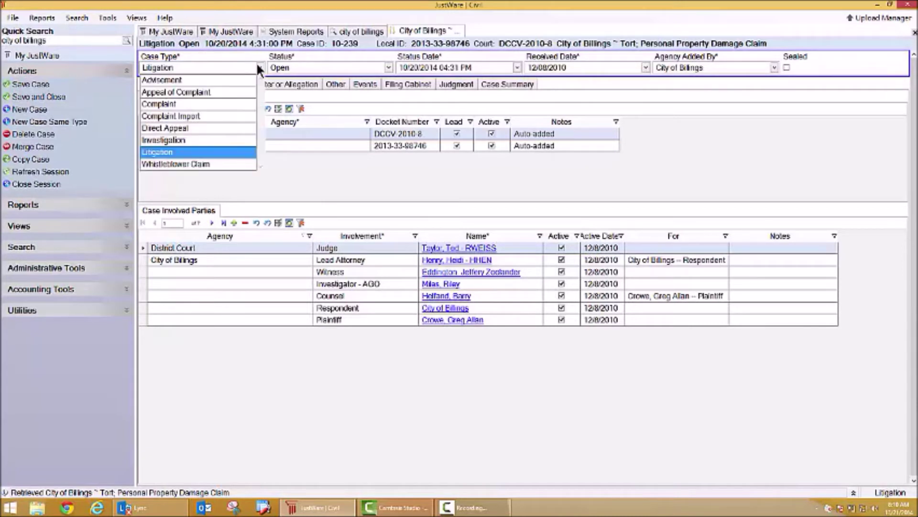
click(216, 153)
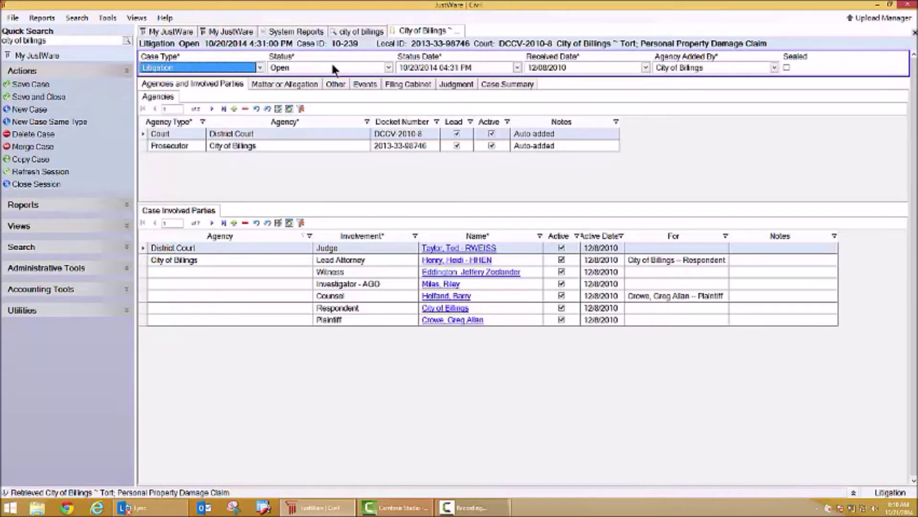
click(389, 65)
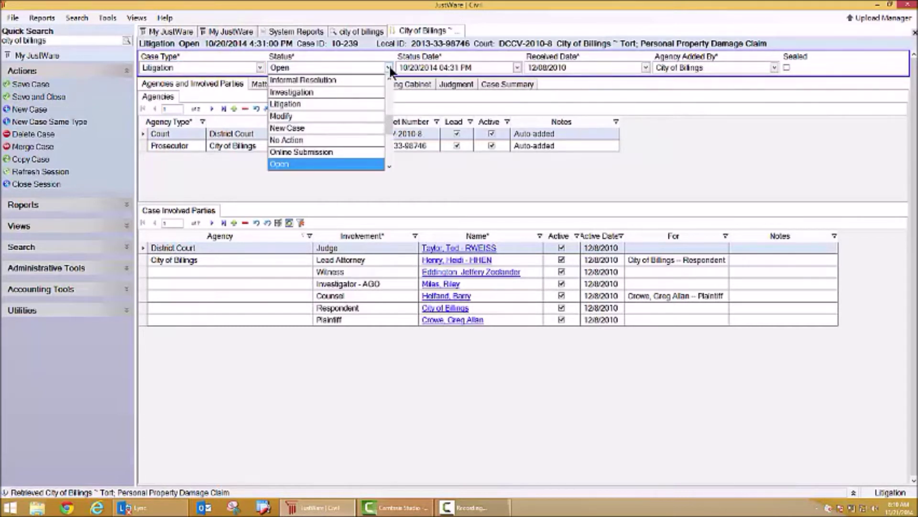
click(316, 163)
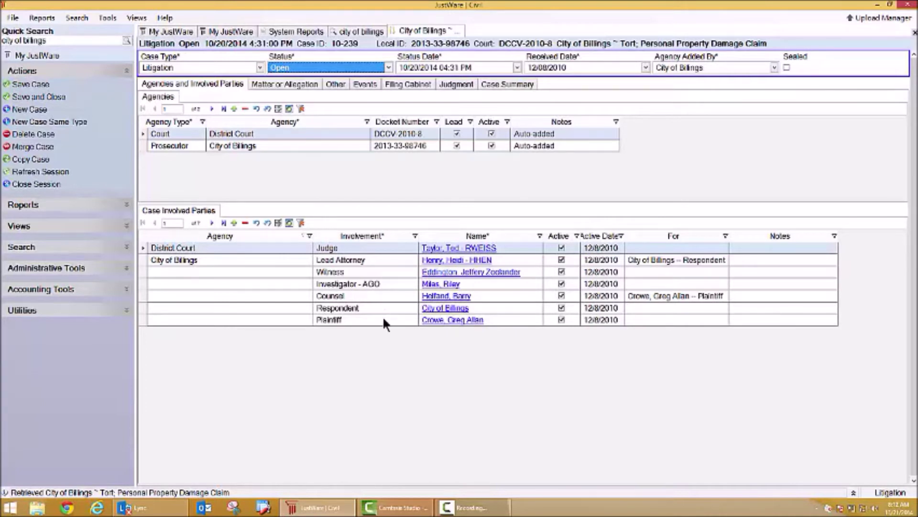
Browse the involvement types offered for the last involved party, keeping Plaintiff as the choice.
click(412, 317)
click(412, 317)
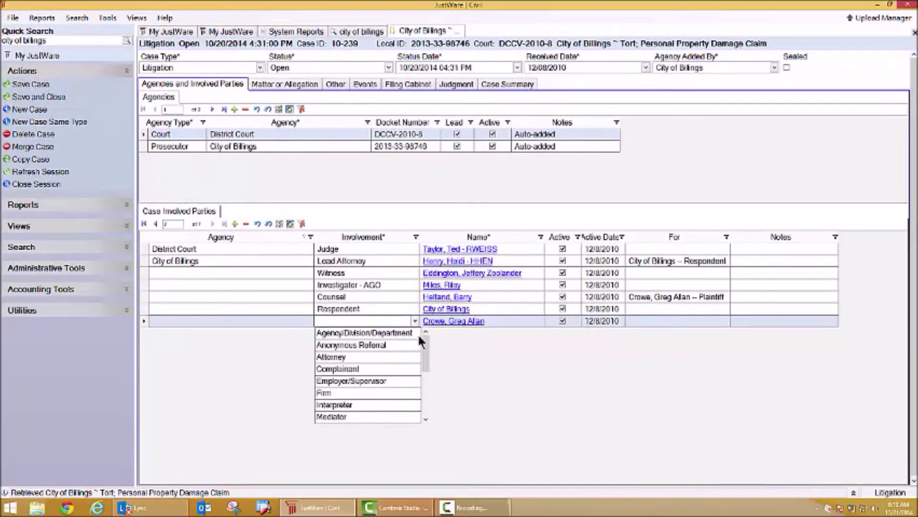
drag(426, 351, 429, 380)
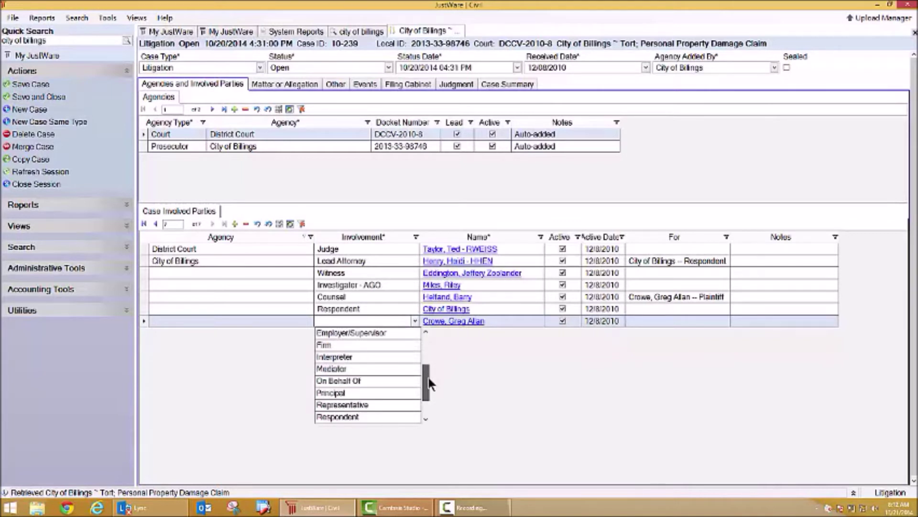
drag(429, 378, 402, 328)
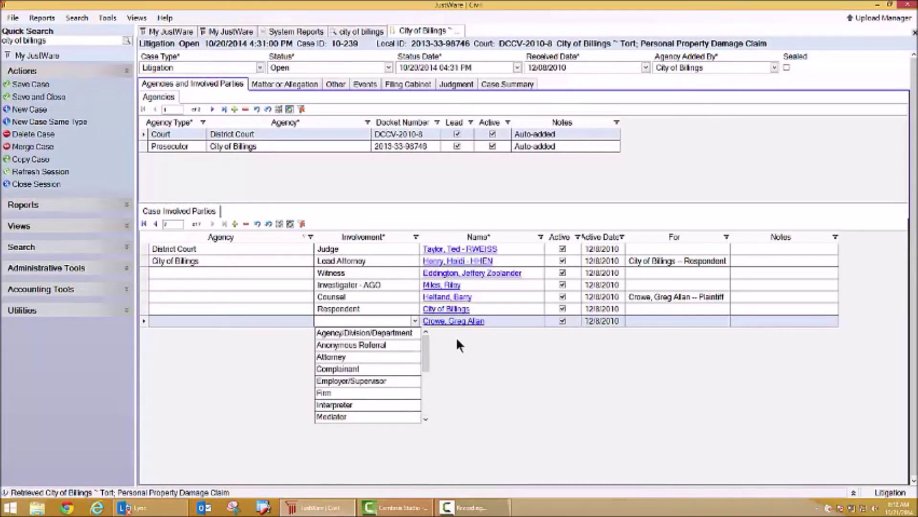
text(p)
key(Return)
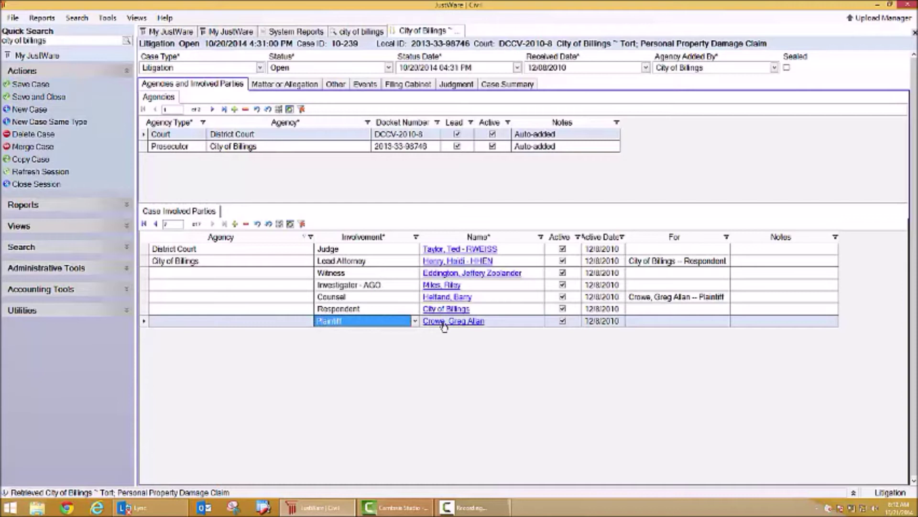
Review the case's matters and notes, viewing the full text of the general case note before closing it.
click(269, 86)
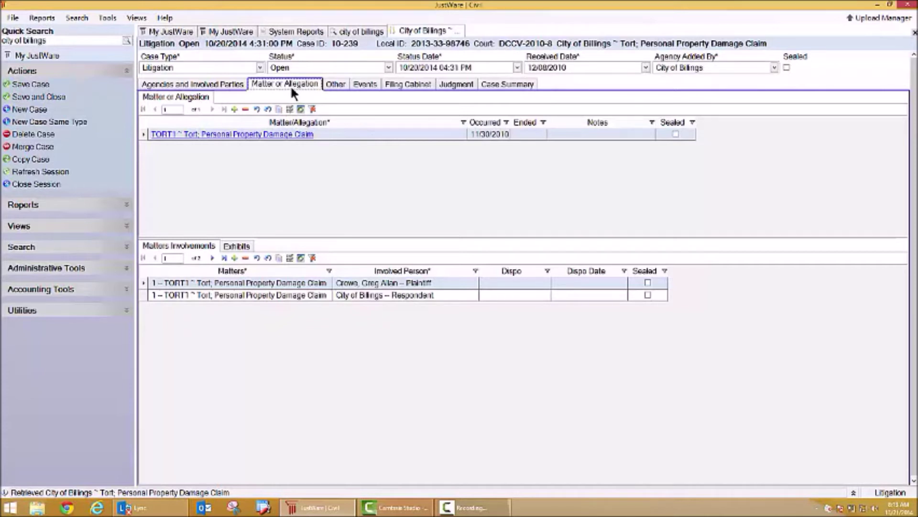
click(337, 81)
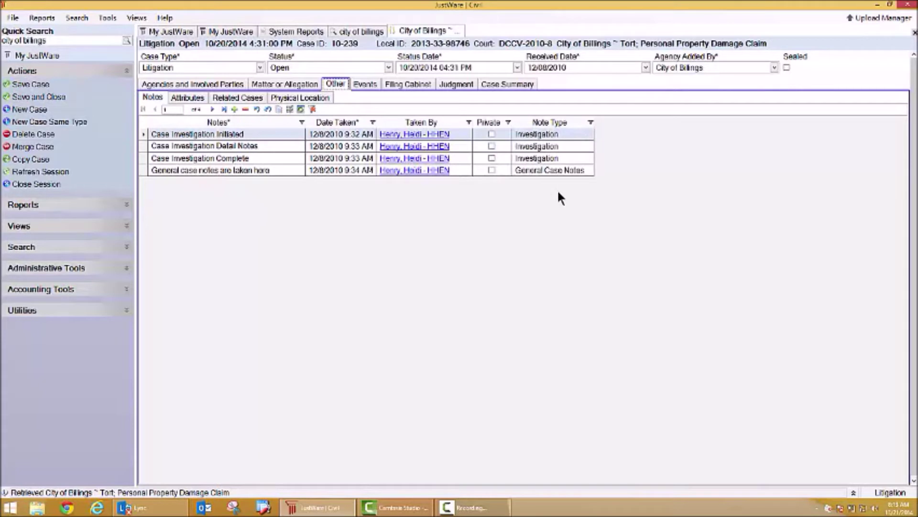
click(295, 171)
click(300, 170)
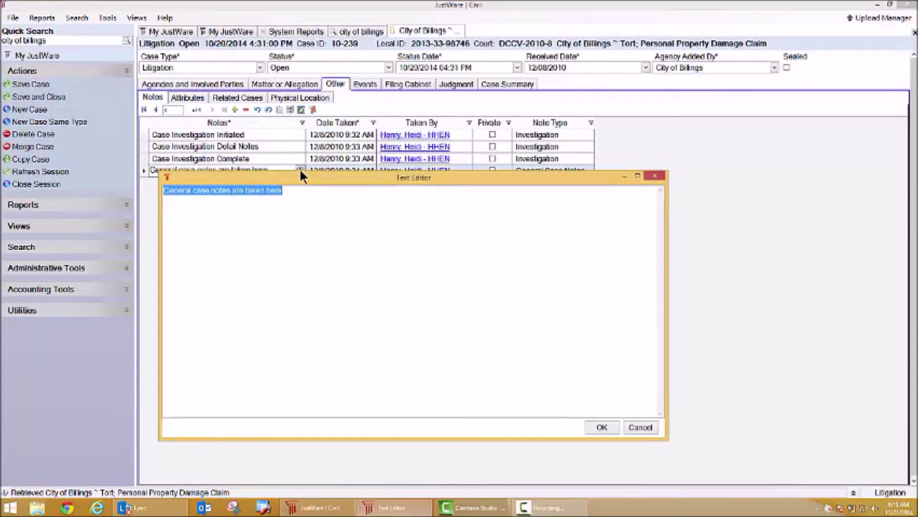
click(601, 427)
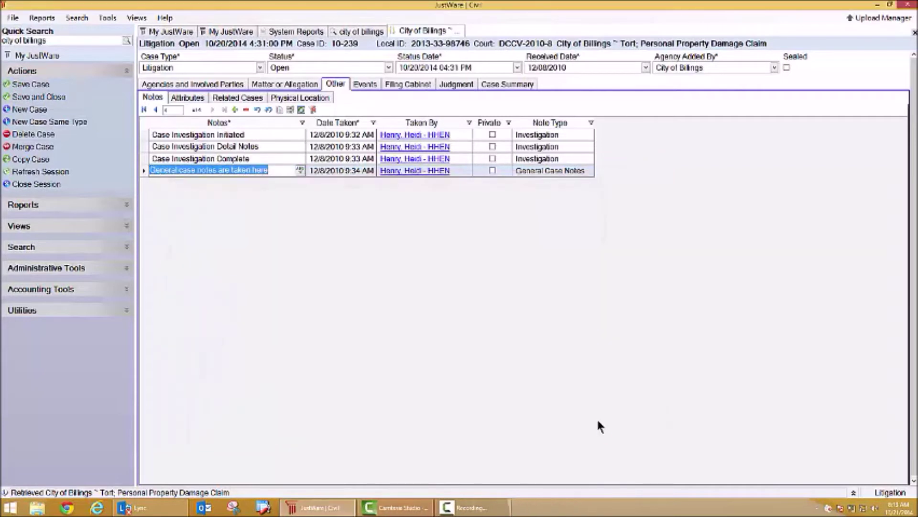
Add a new case attribute and set it to Director Review/Screening.
click(188, 98)
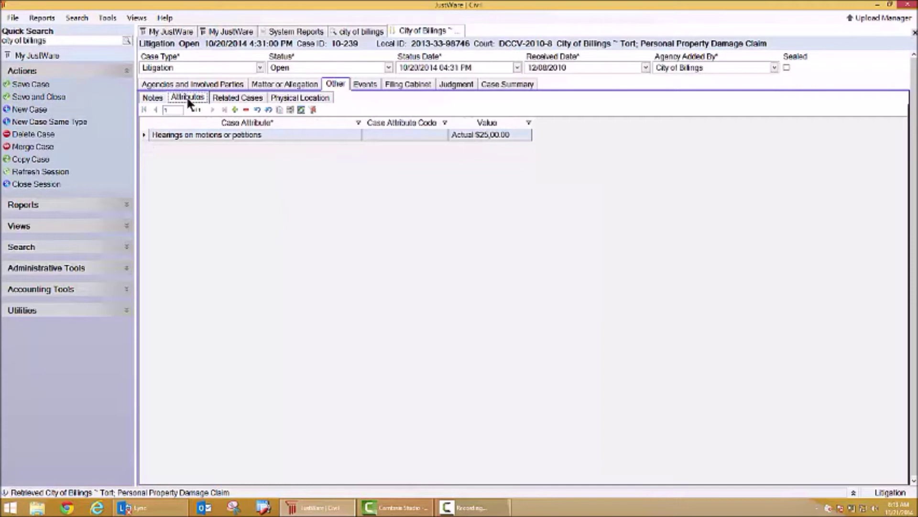
click(234, 110)
click(358, 147)
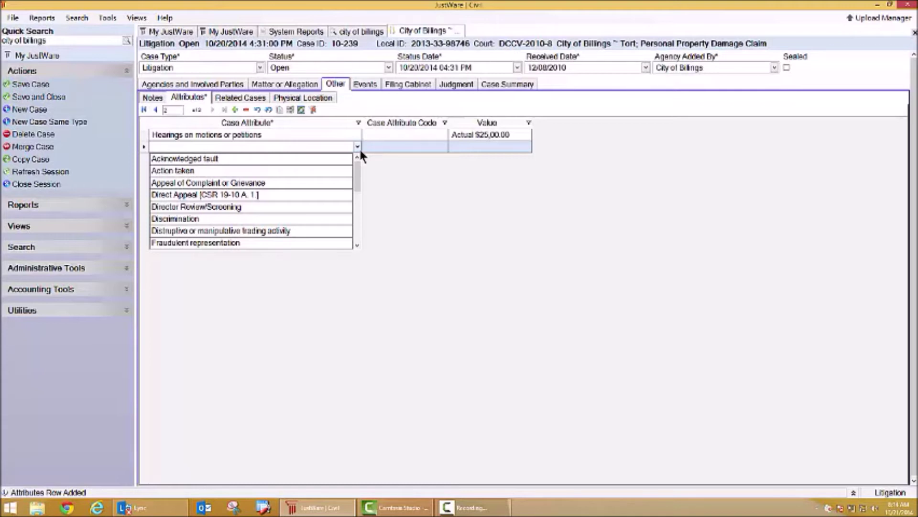
mouse_move(358, 172)
mouse_down()
mouse_move(360, 221)
mouse_move(360, 185)
mouse_up()
click(311, 194)
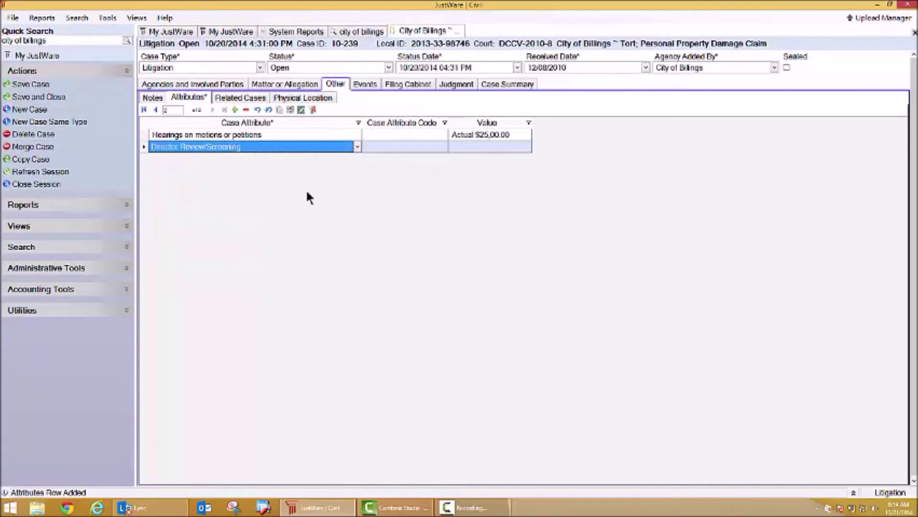
Add a new case event of type Hearing with District Court as its location.
click(366, 85)
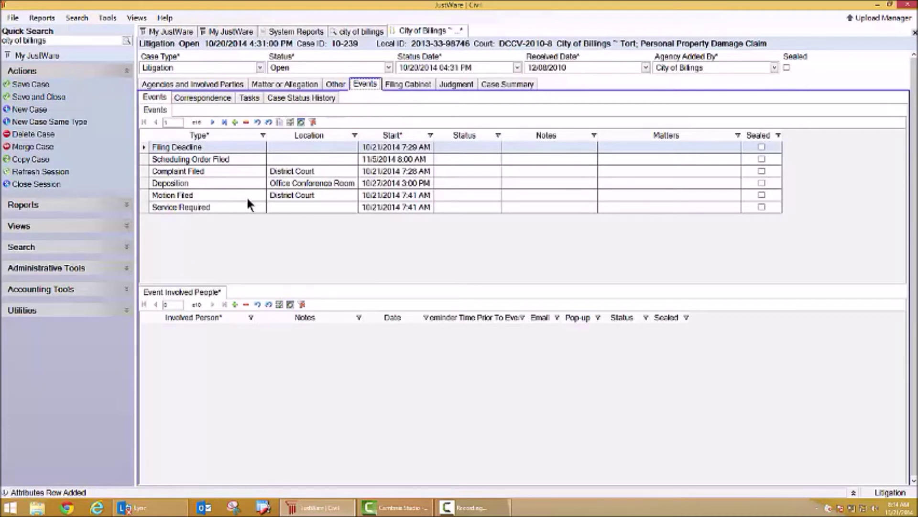
click(235, 122)
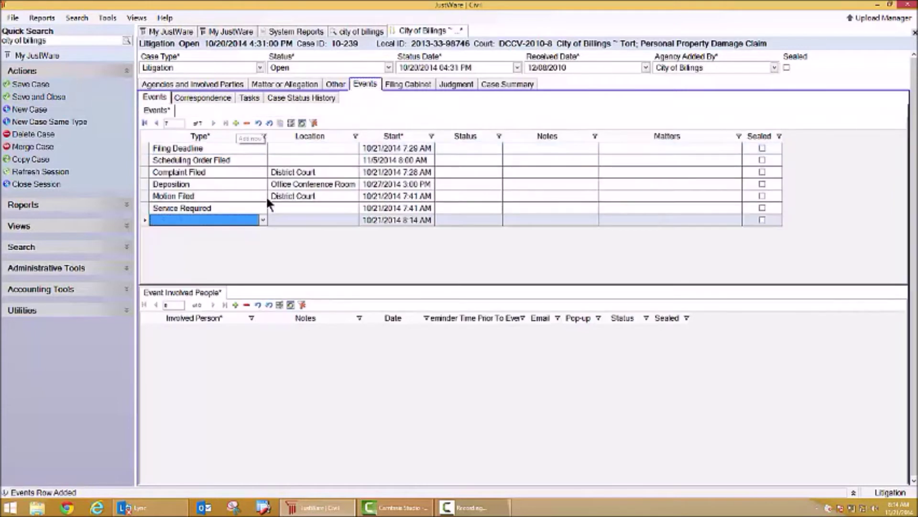
click(264, 220)
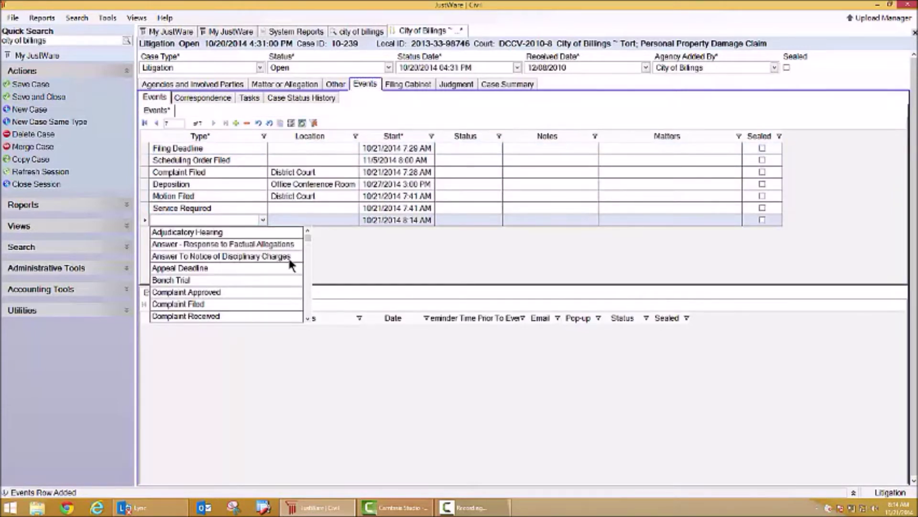
click(222, 268)
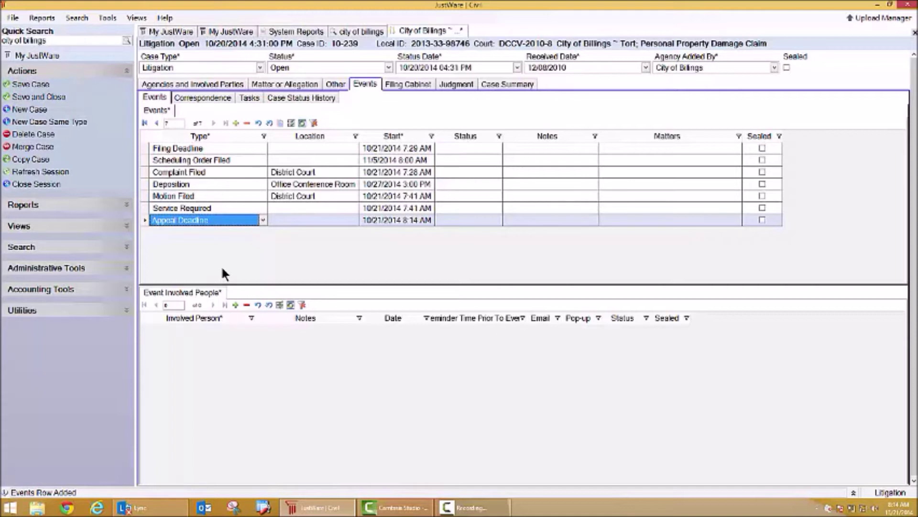
click(263, 219)
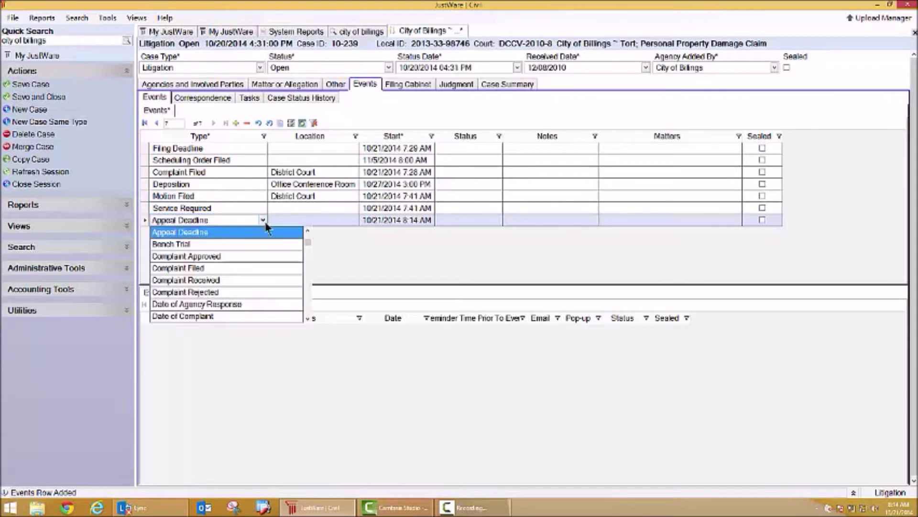
text(h)
key(Tab)
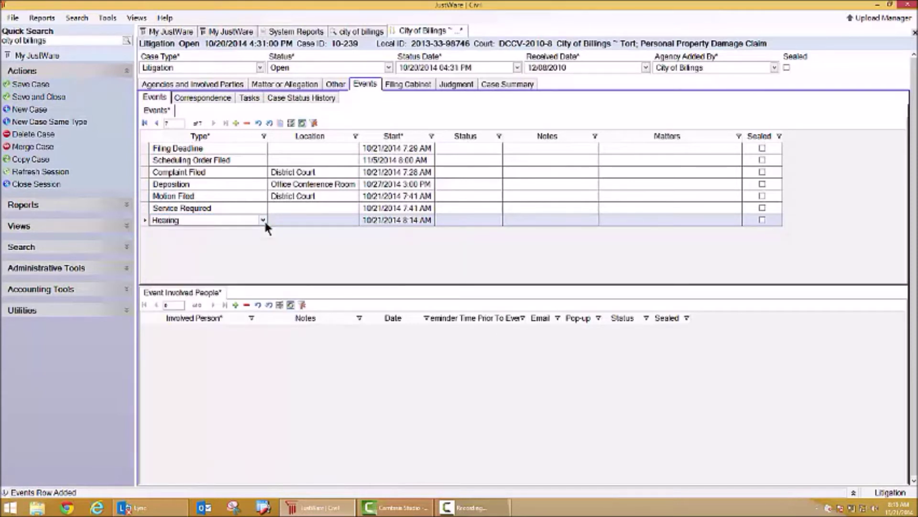
text(d)
key(Tab)
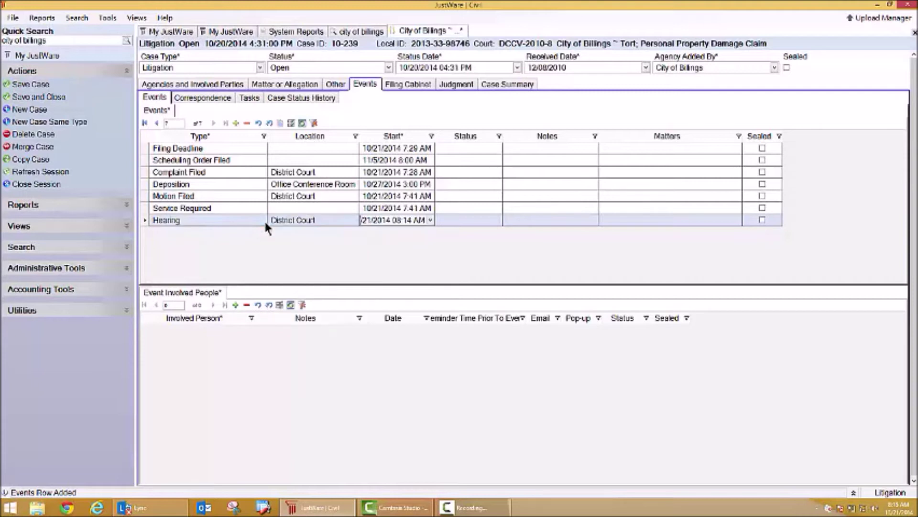
Set the hearing's start to 10/30/2014 at 10:00 AM.
click(430, 219)
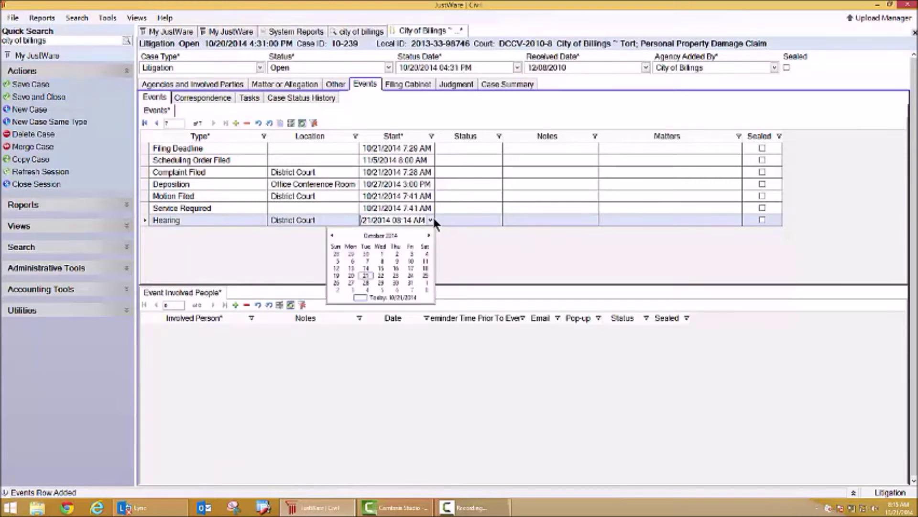
click(396, 282)
key(Home)
key(Right)
key(Right)
key(Right)
key(shift+Right)
key(shift+Right)
text(10:00)
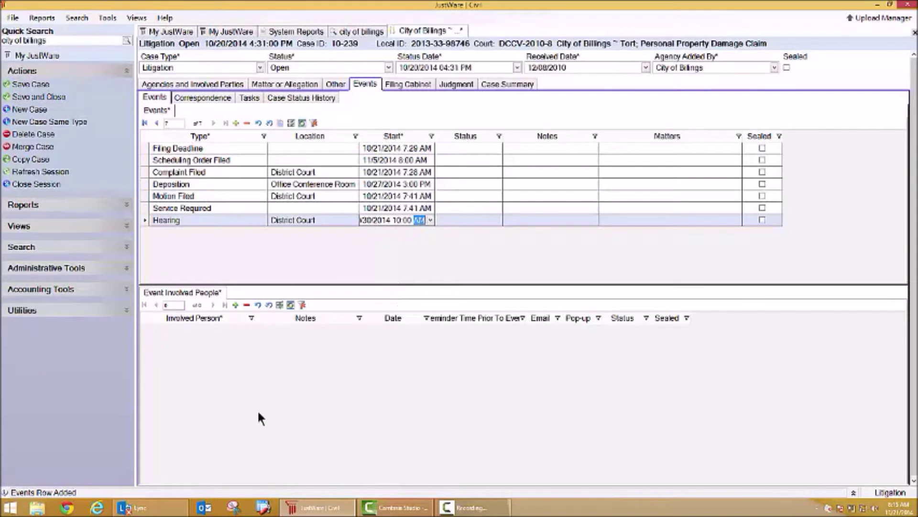
Add the case's lead attorney as an involved person on the new District Court hearing.
click(235, 383)
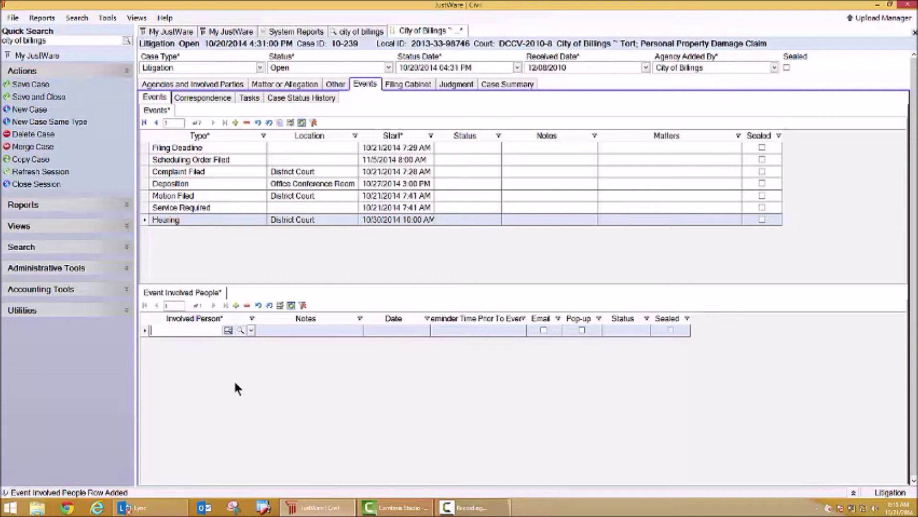
click(250, 330)
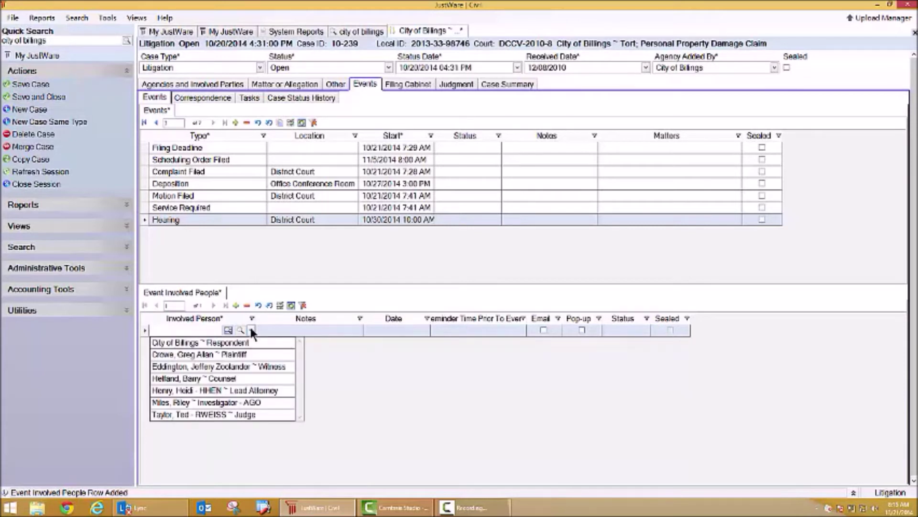
click(248, 390)
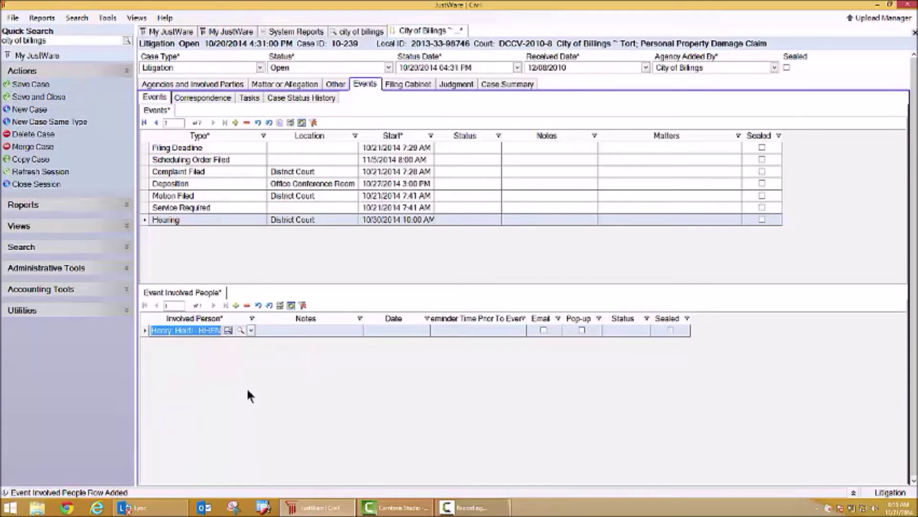
Set the attorney's hearing reminder to 30 minutes prior to the event, with both email and pop-up notifications enabled.
click(519, 331)
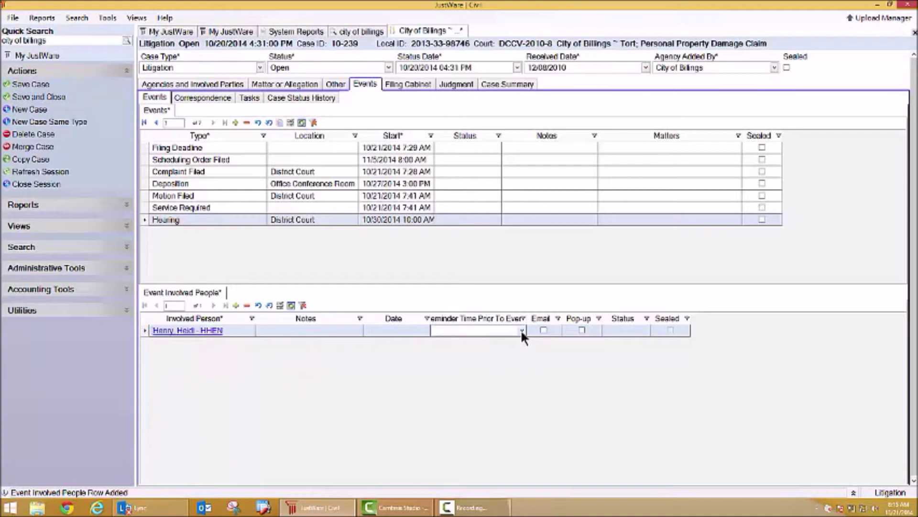
click(520, 329)
click(481, 370)
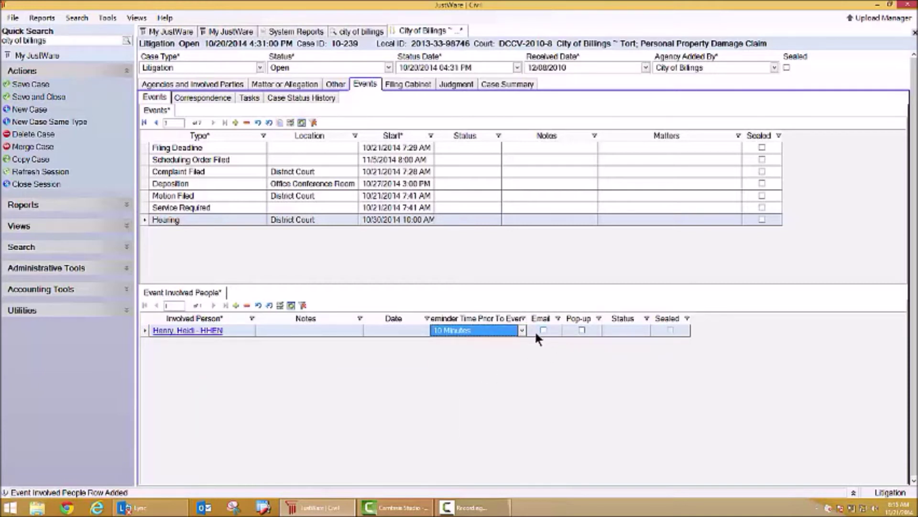
click(523, 329)
click(490, 387)
click(581, 330)
click(545, 335)
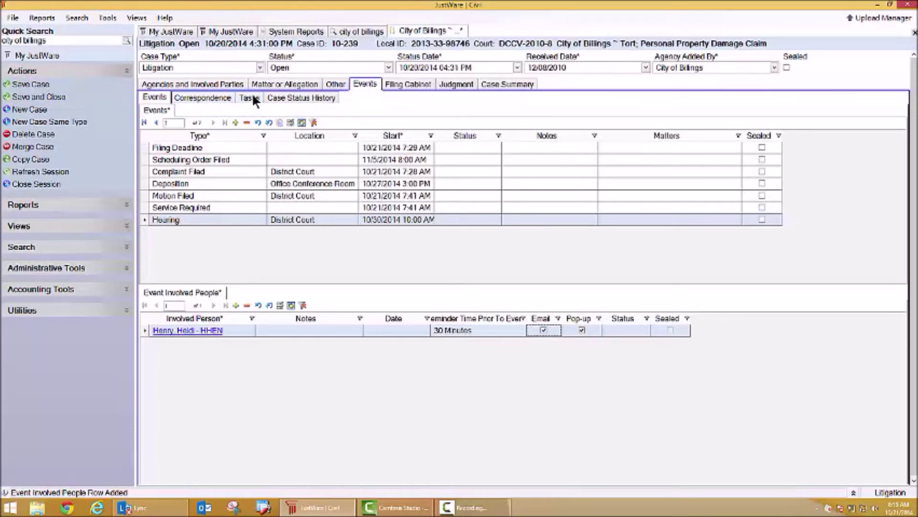
Review the case's correspondence entries, including the available correspondence types, and its task list.
click(214, 96)
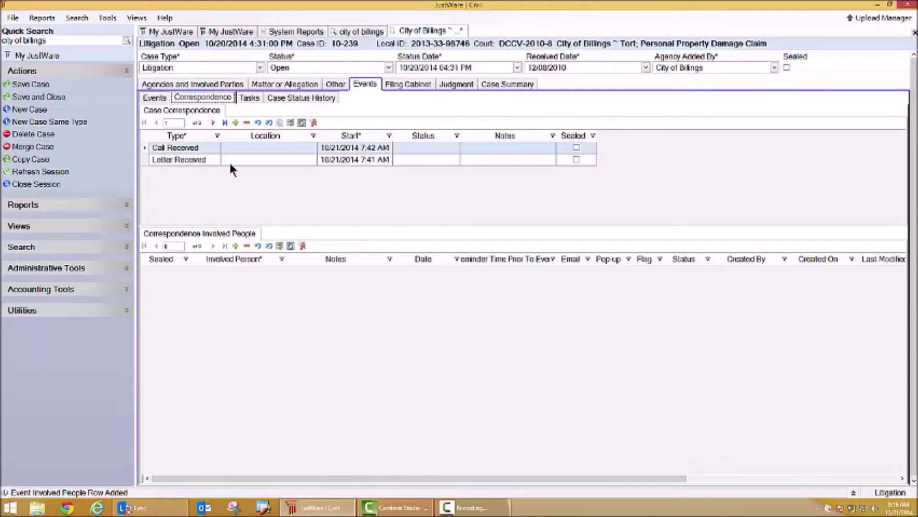
click(214, 159)
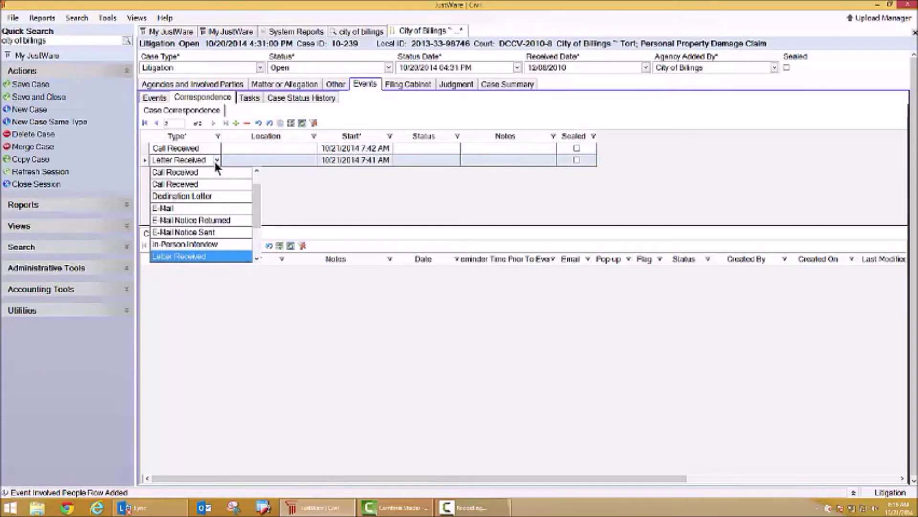
click(254, 96)
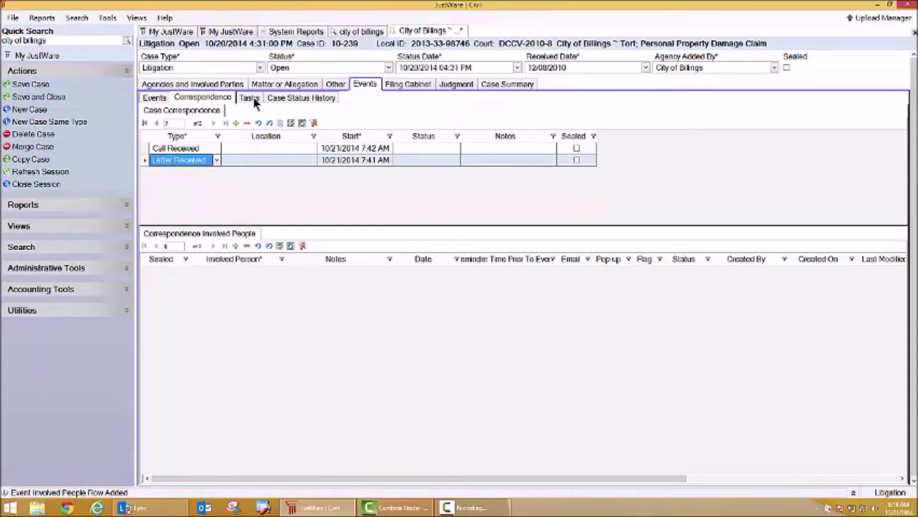
click(253, 96)
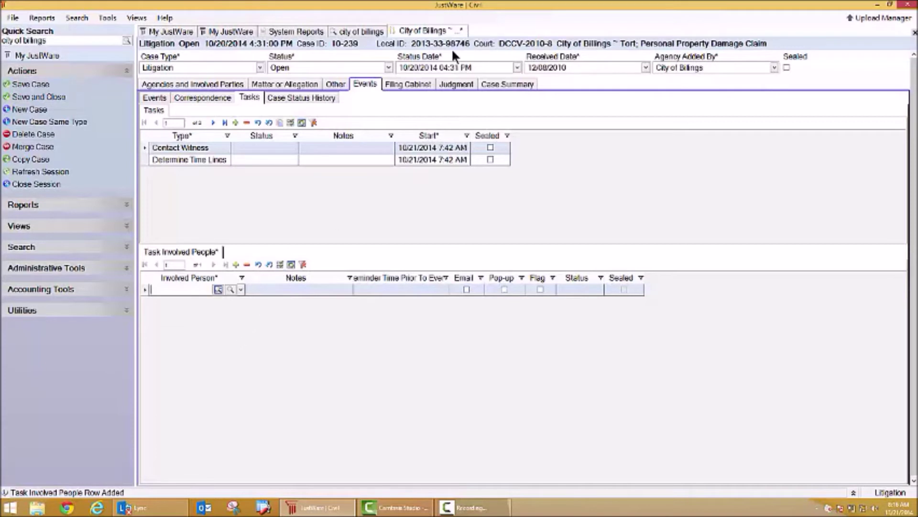
Create a new folder named Other Information at the home level of the case's filing cabinet.
click(412, 83)
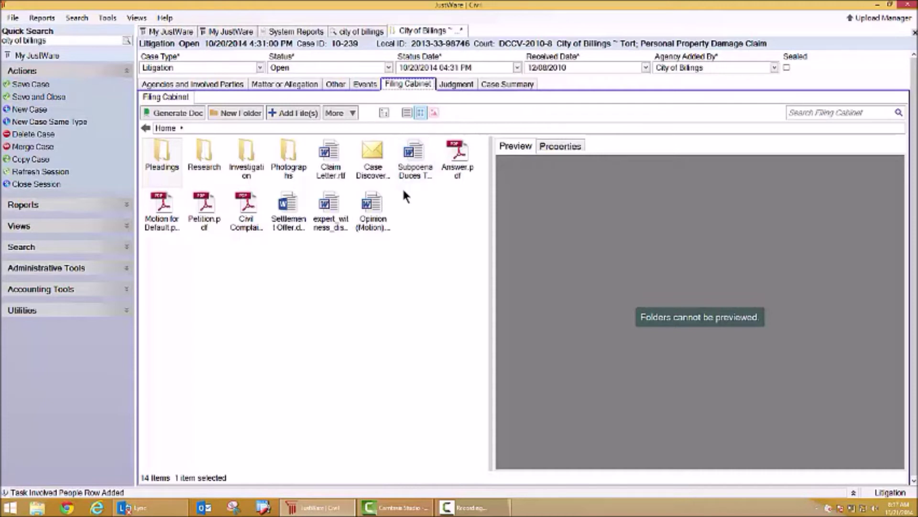
click(163, 164)
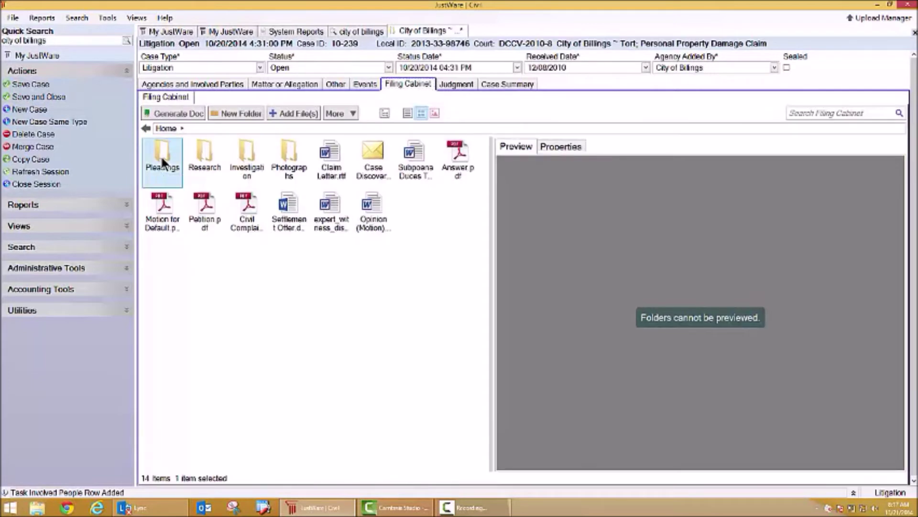
click(549, 147)
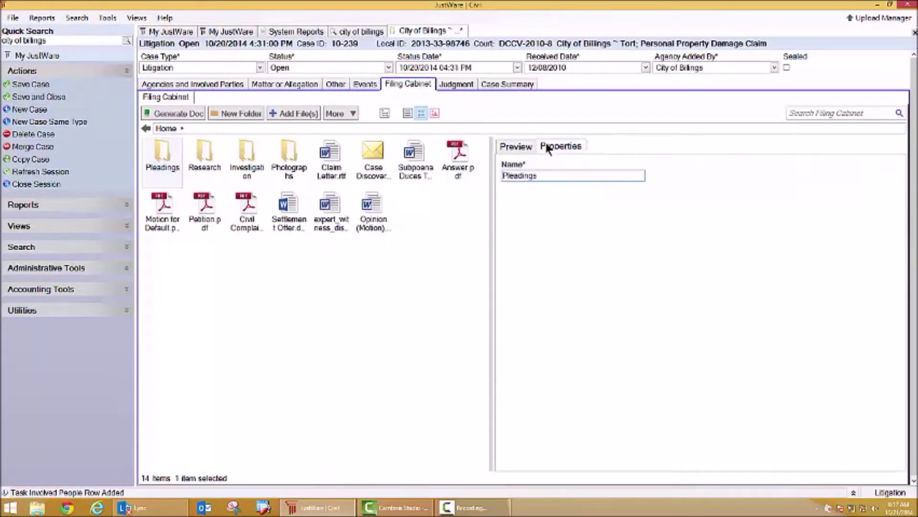
drag(536, 175, 503, 181)
click(225, 117)
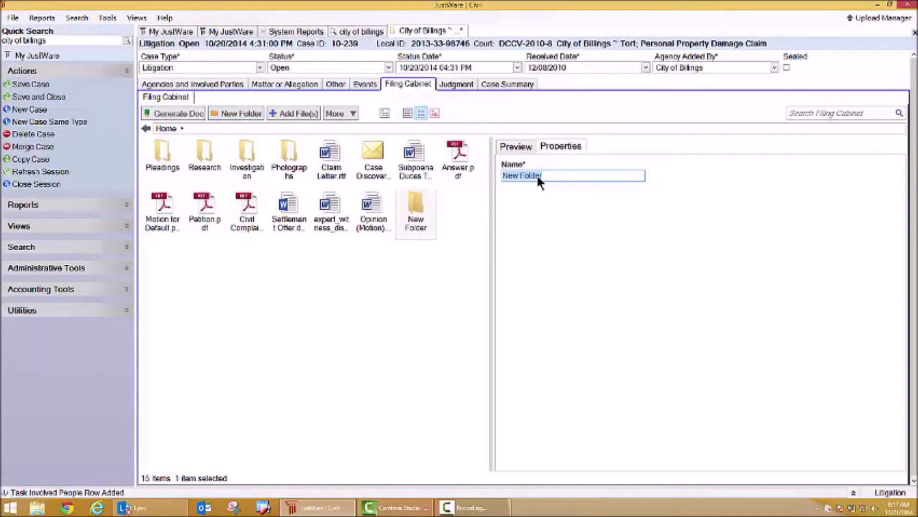
text(Other In)
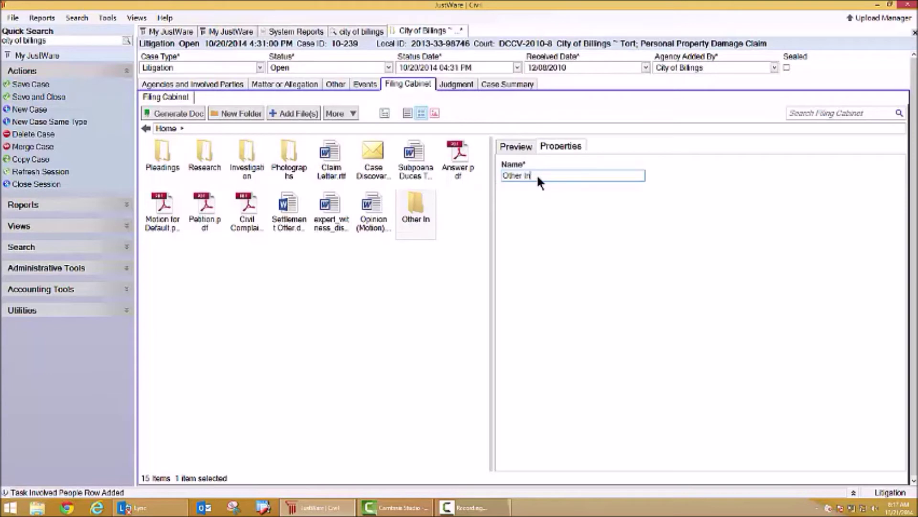
text(formation)
click(395, 277)
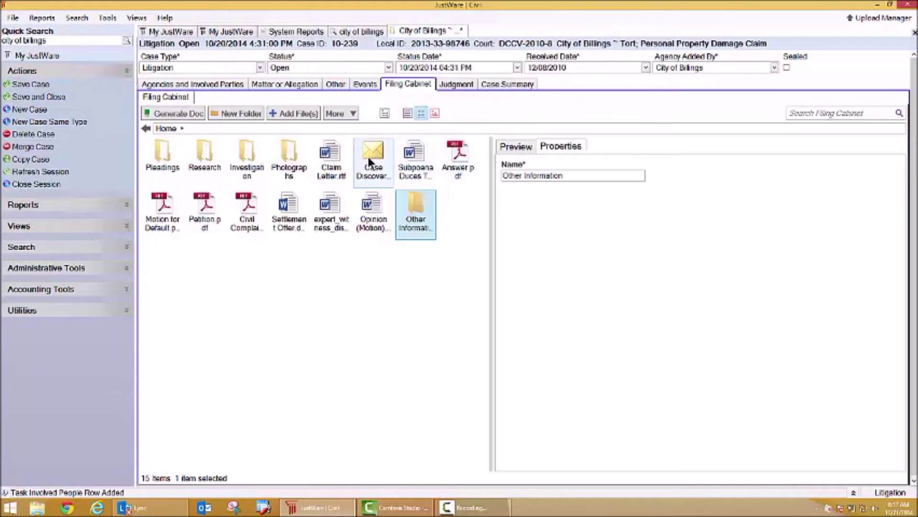
Preview the Claim Letter, Case Discovery email, Answer, Motion for Default and Petition documents in the filing cabinet.
click(340, 155)
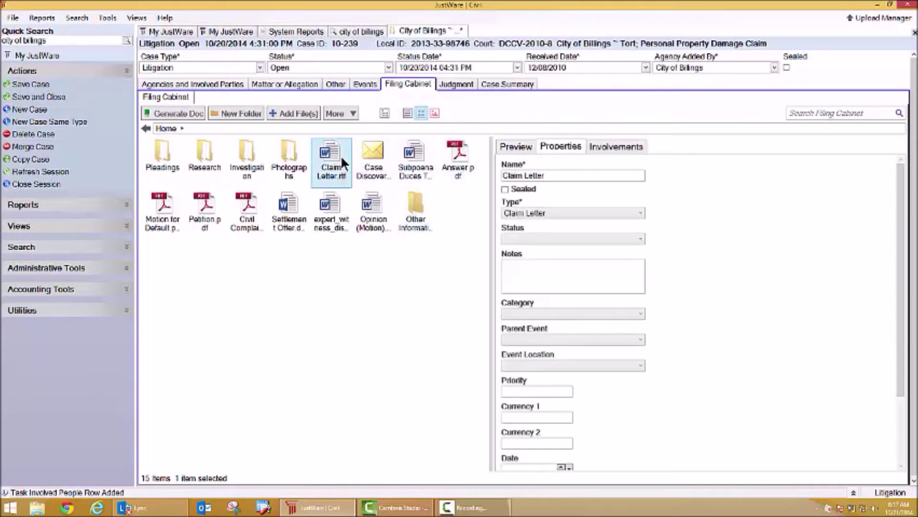
click(505, 148)
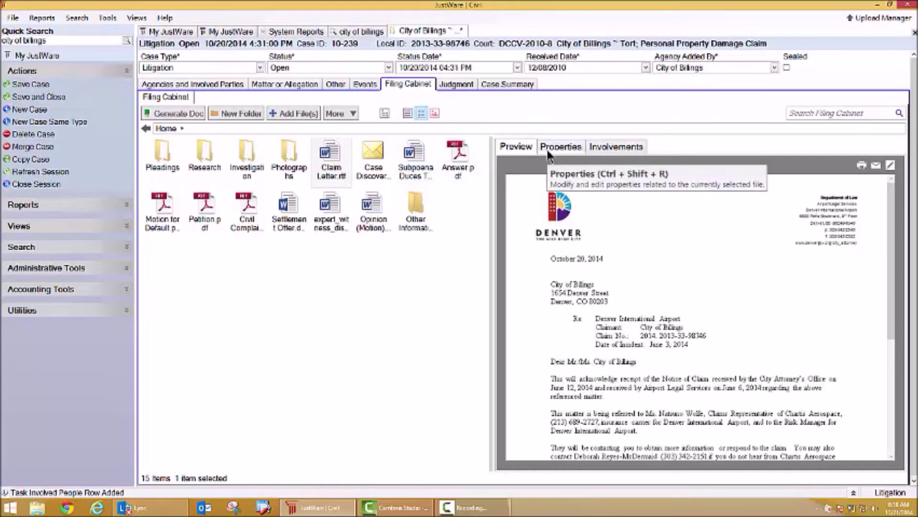
click(374, 163)
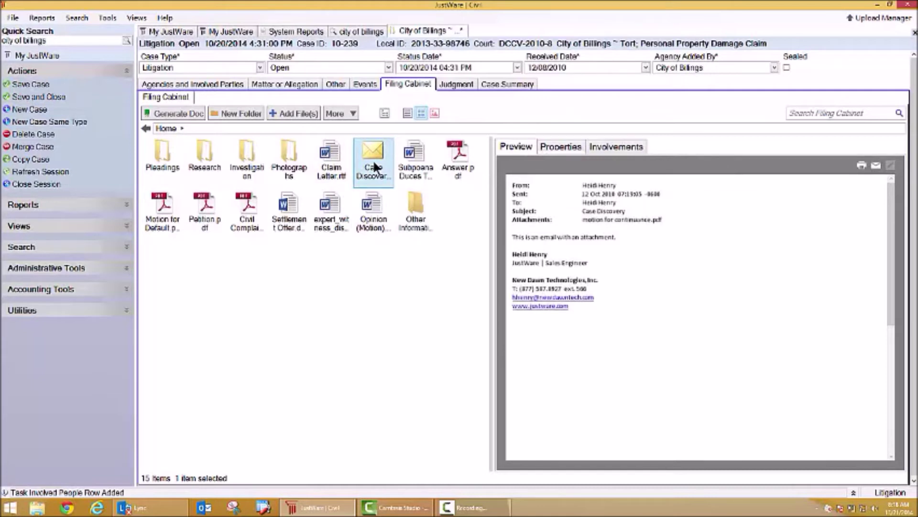
click(455, 165)
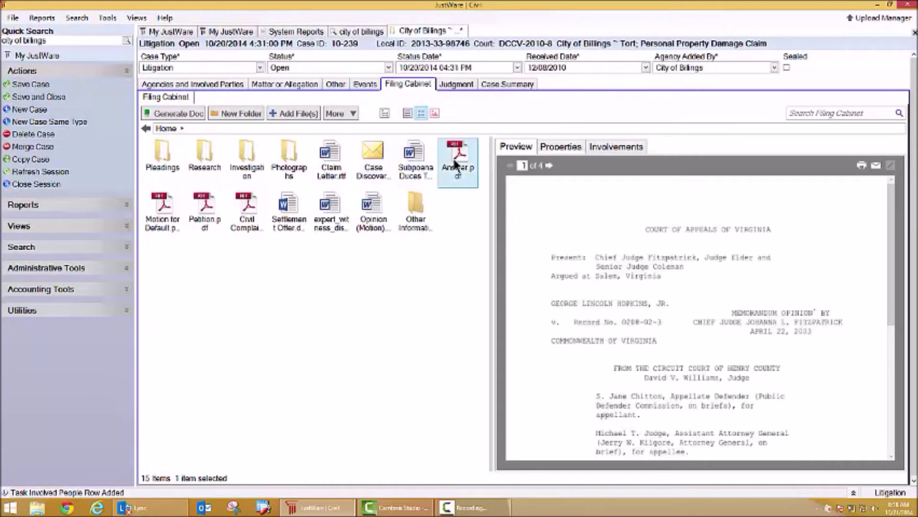
click(161, 211)
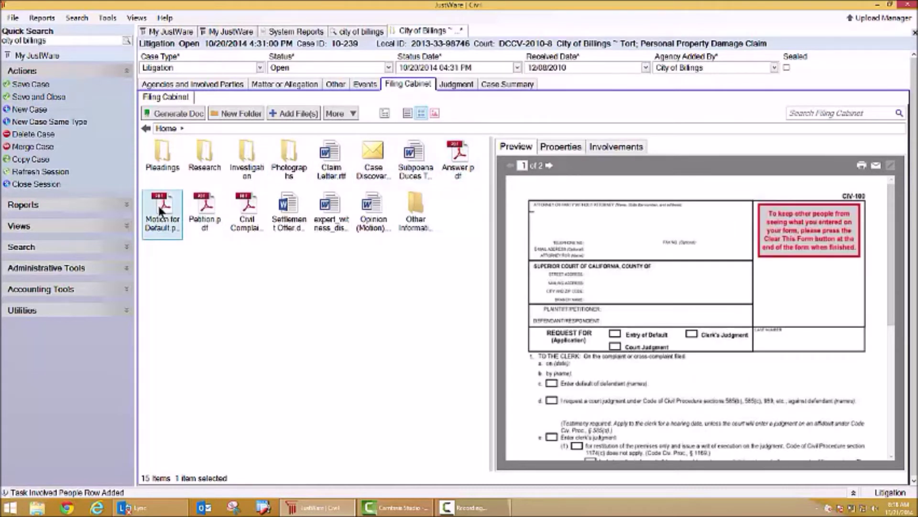
click(199, 207)
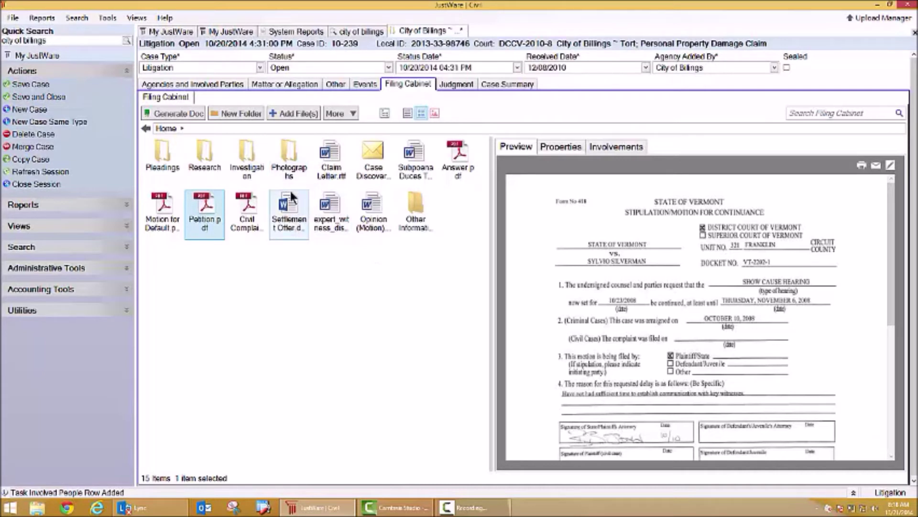
Look inside the Photographs folder and return to the filing cabinet's home level.
click(288, 165)
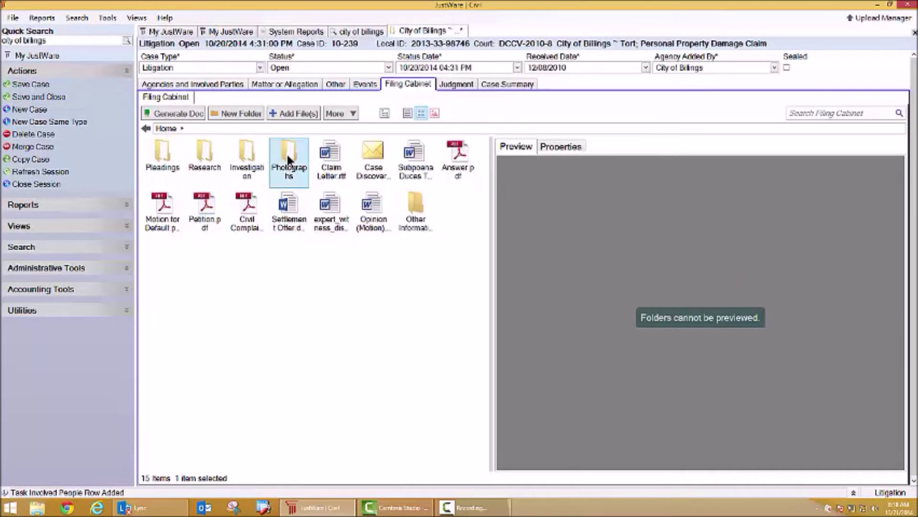
double_click(287, 154)
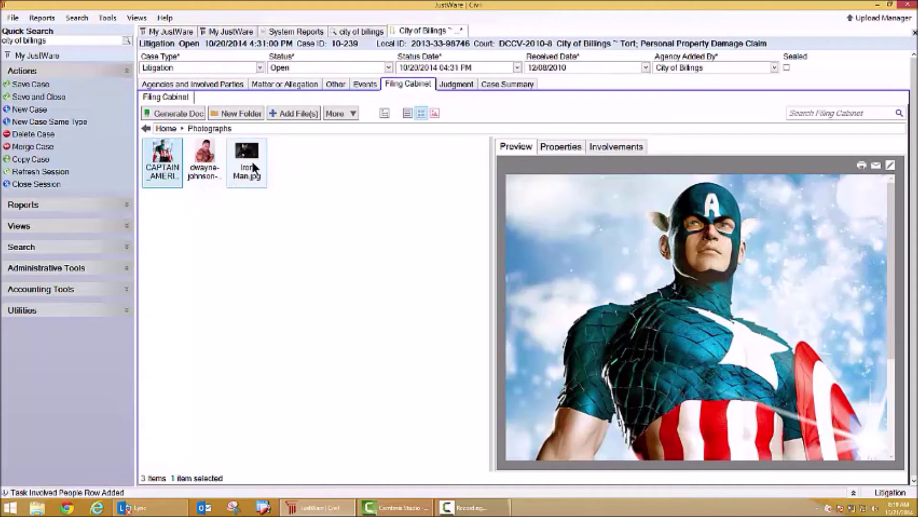
click(146, 129)
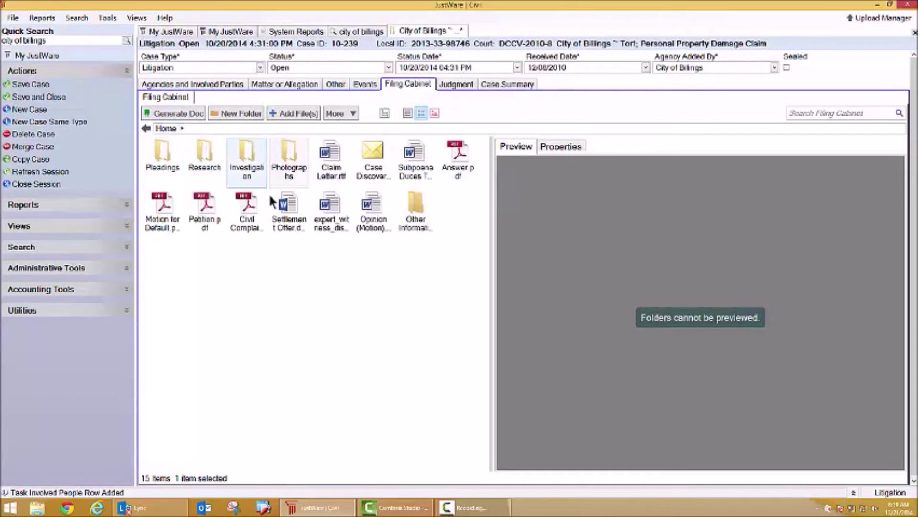
Search the filing cabinet for "iron man".
click(823, 114)
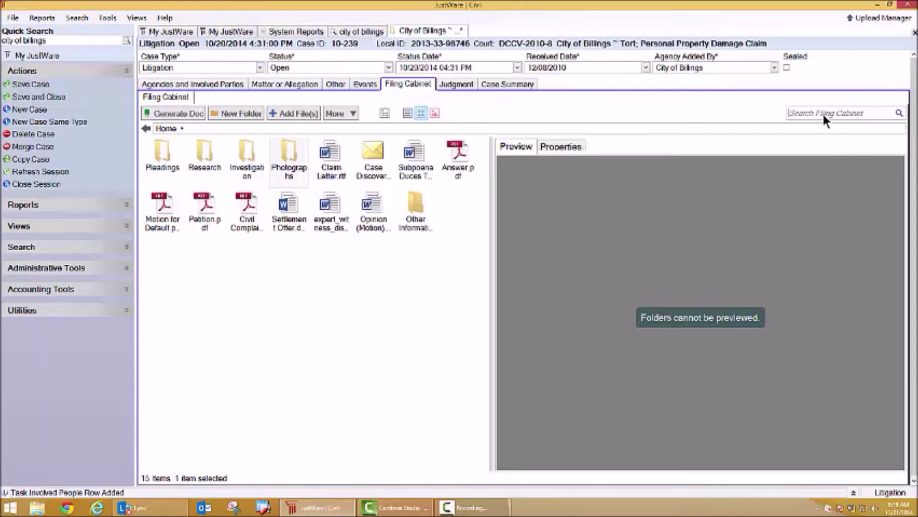
text(ron man)
key(Return)
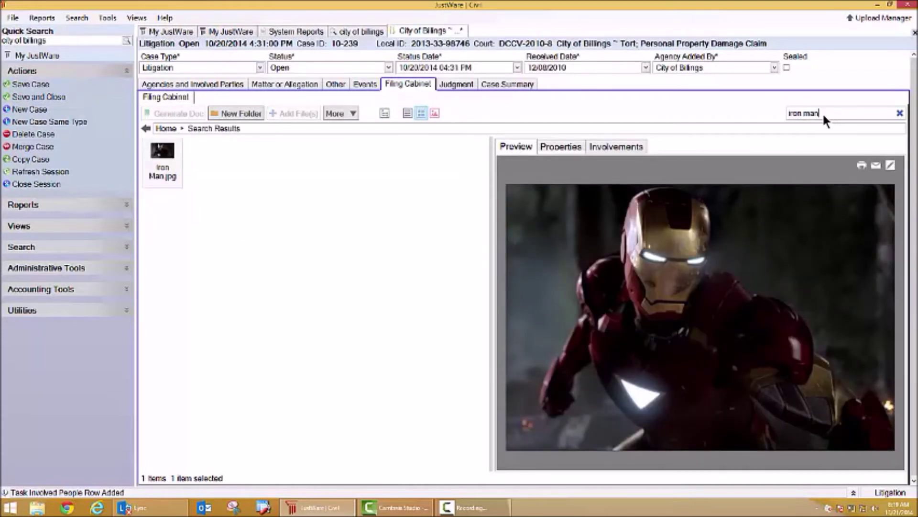
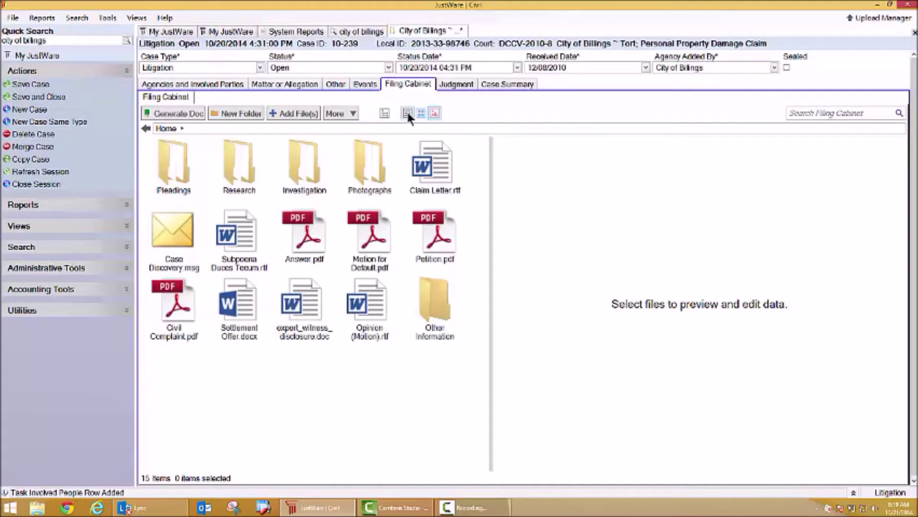
Display the filing cabinet as a detailed list, return it to small icons, and briefly show the folder tree before hiding it.
click(407, 114)
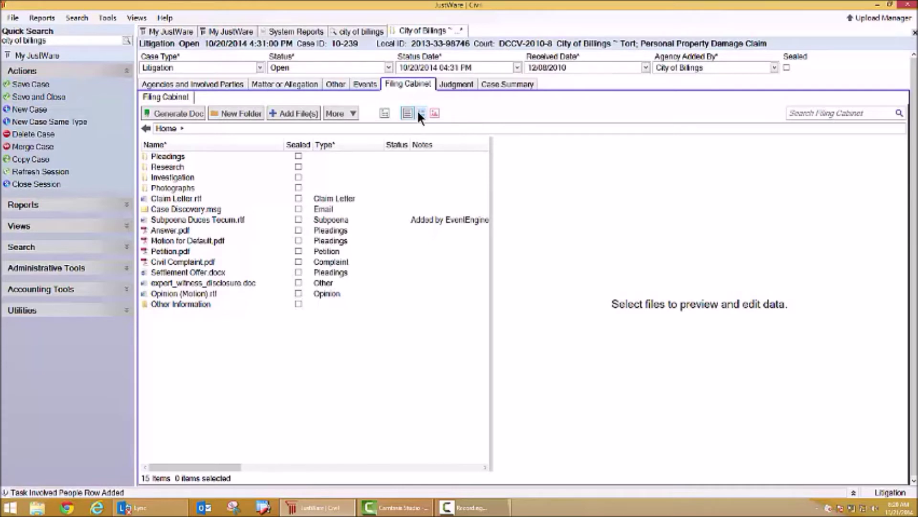
click(421, 113)
click(385, 113)
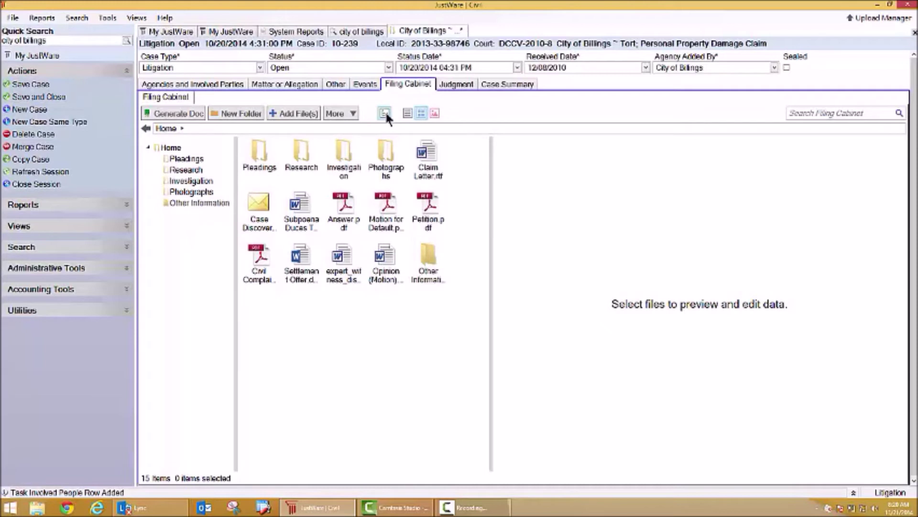
click(386, 113)
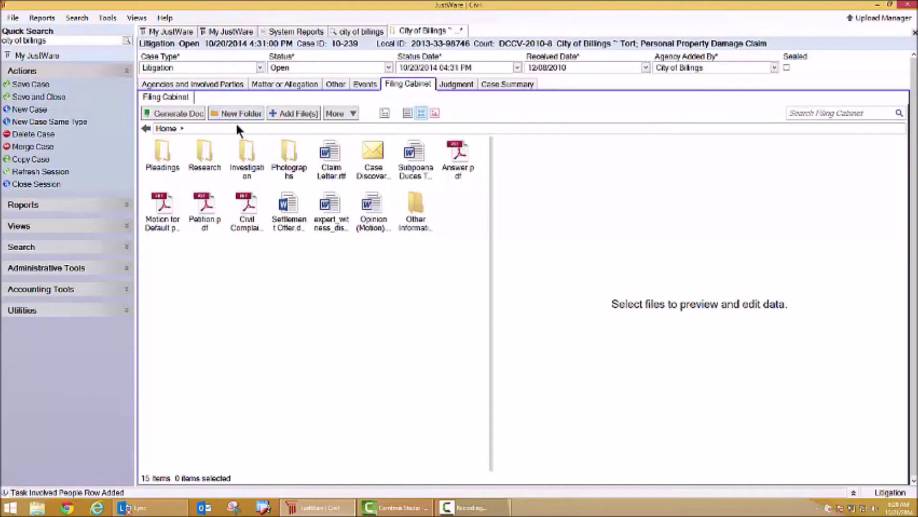
Add the Facts PDF from the E Documents folder to the filing cabinet and show its properties.
click(296, 113)
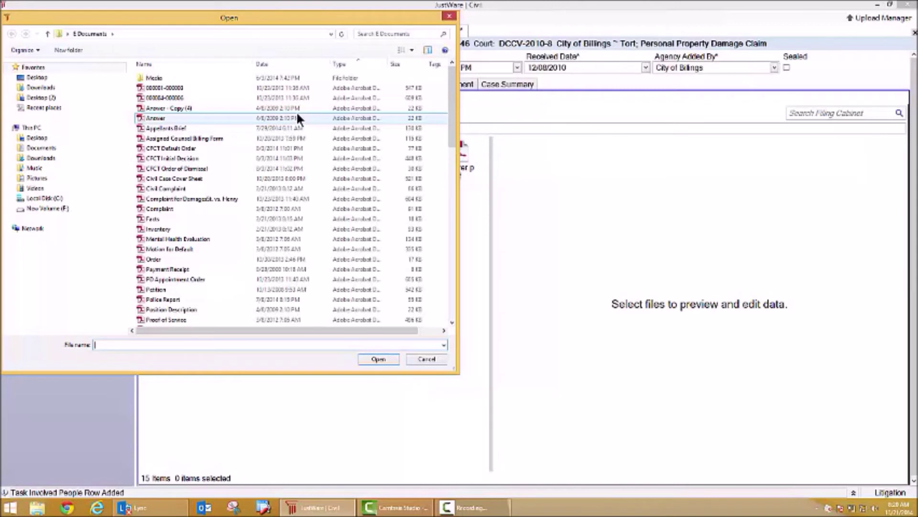
click(157, 218)
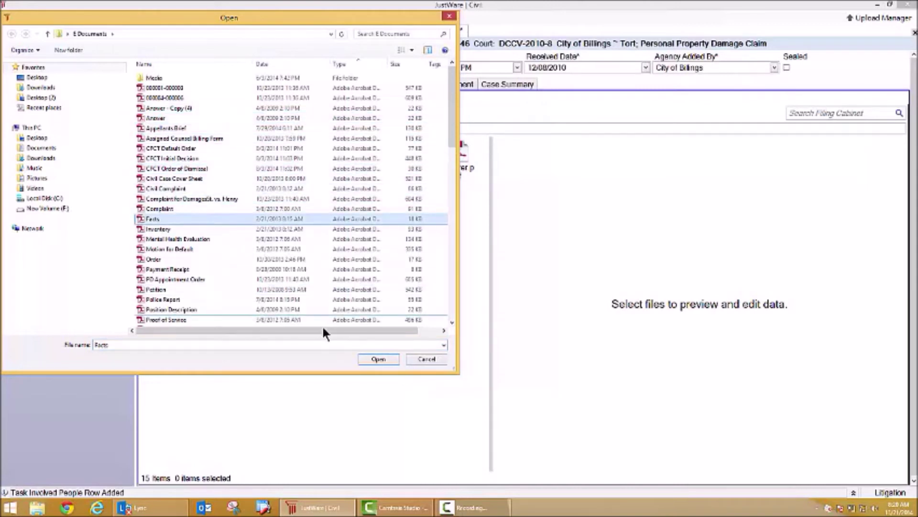
click(378, 360)
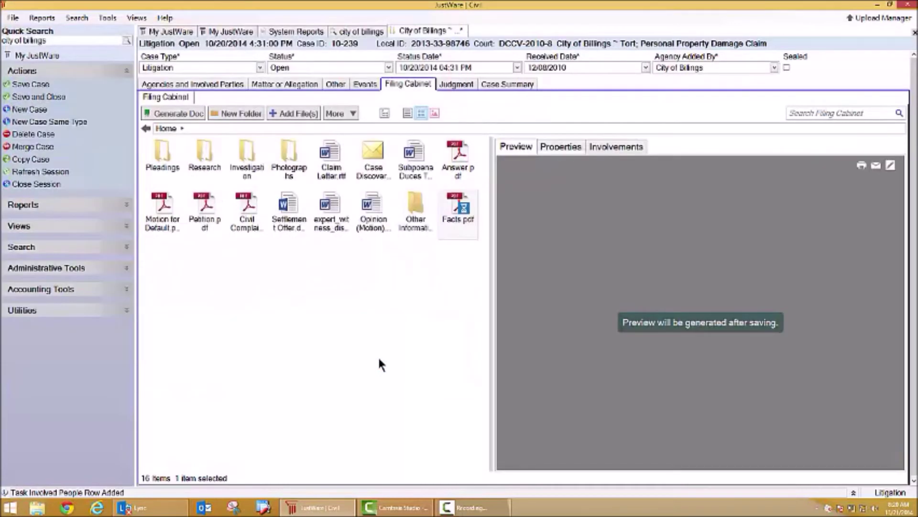
click(559, 149)
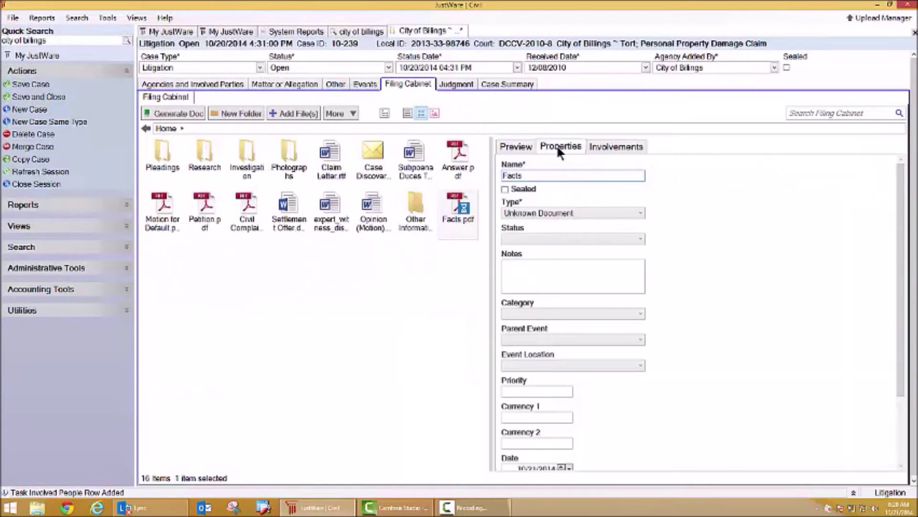
Set the Facts document's type to Pleadings and its status to Pending Review.
click(533, 212)
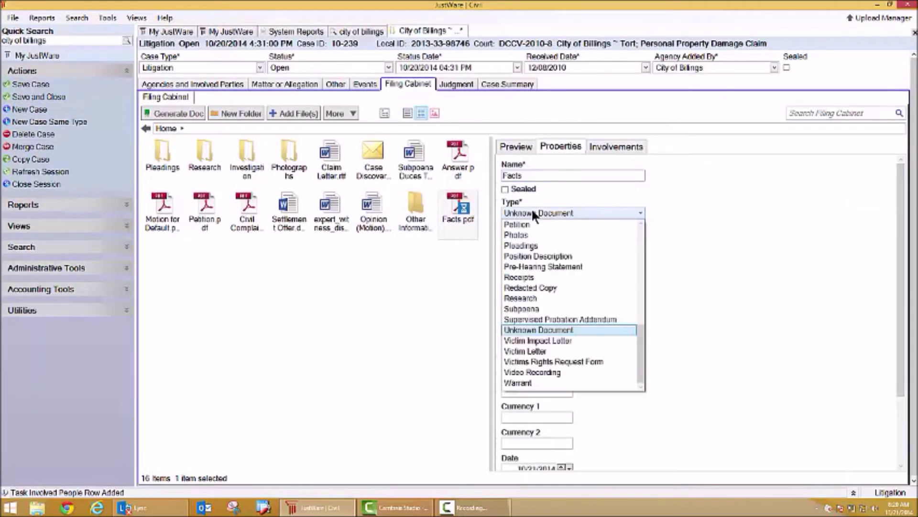
click(531, 246)
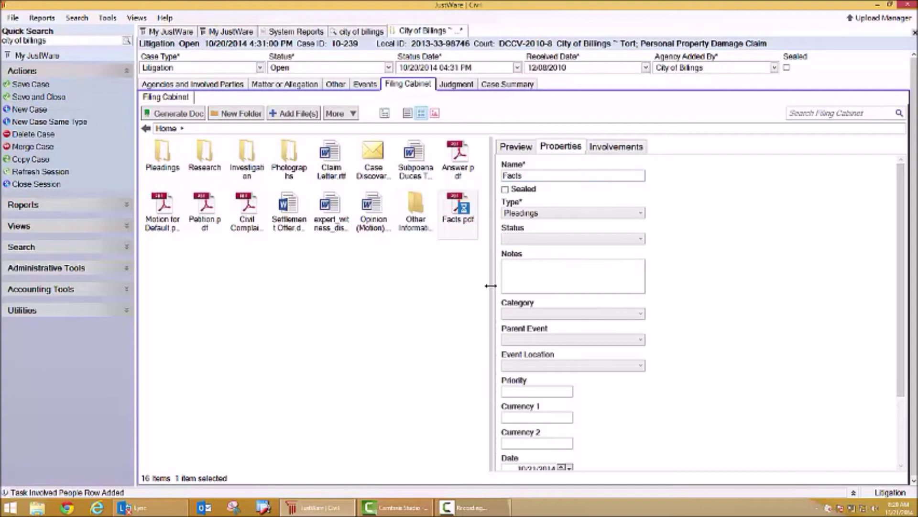
click(624, 238)
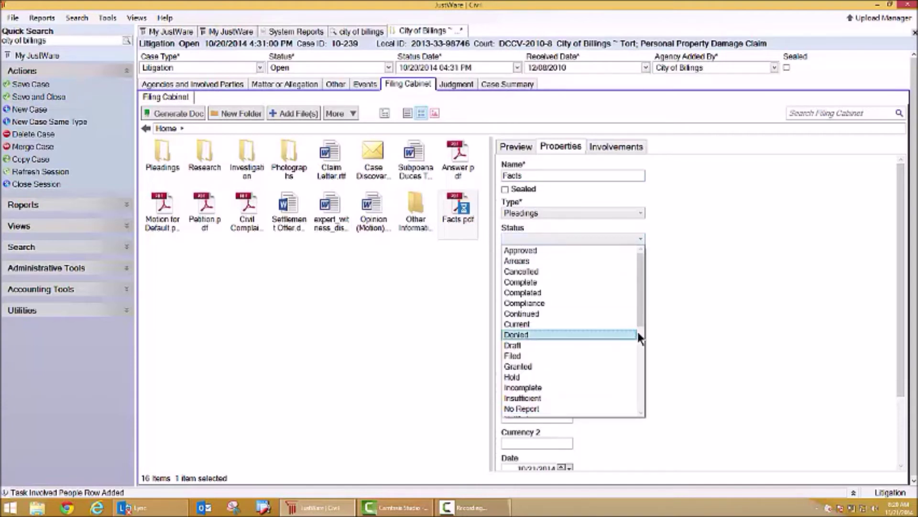
drag(640, 324, 634, 360)
click(557, 377)
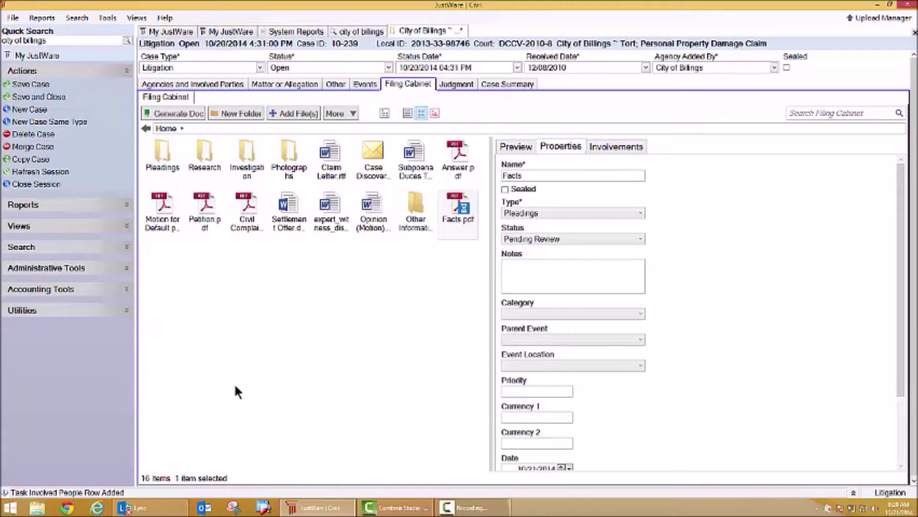
Add the case's investigator to the Facts document as an involved person.
click(619, 145)
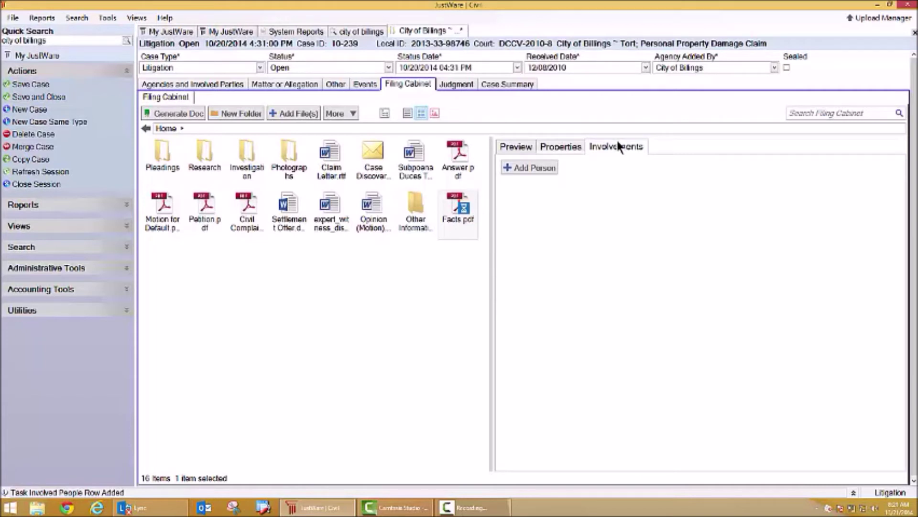
click(553, 171)
click(517, 159)
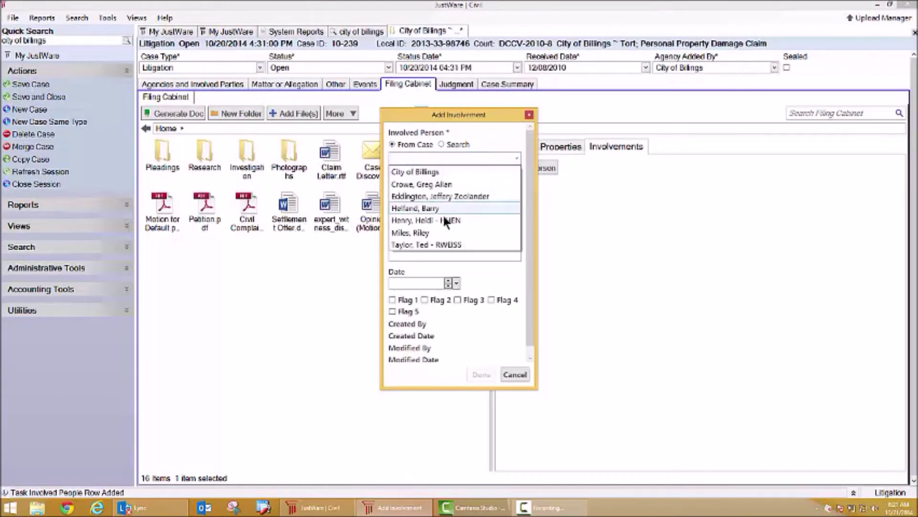
click(421, 233)
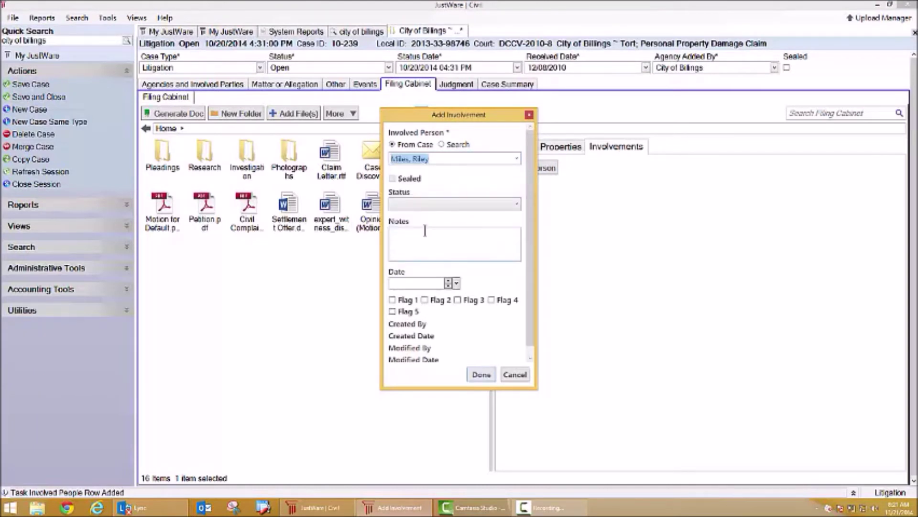
click(481, 374)
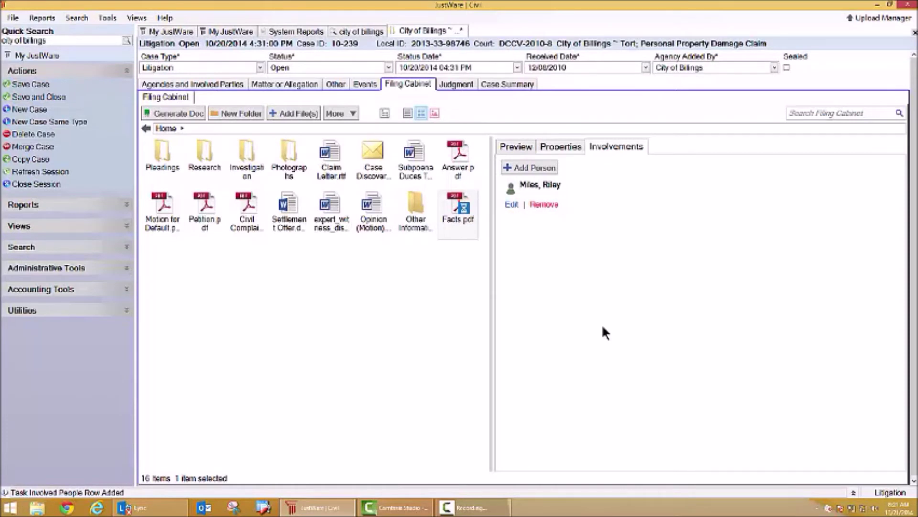
Check the previews of the Facts PDF and the Opinion (Motion) document.
click(515, 147)
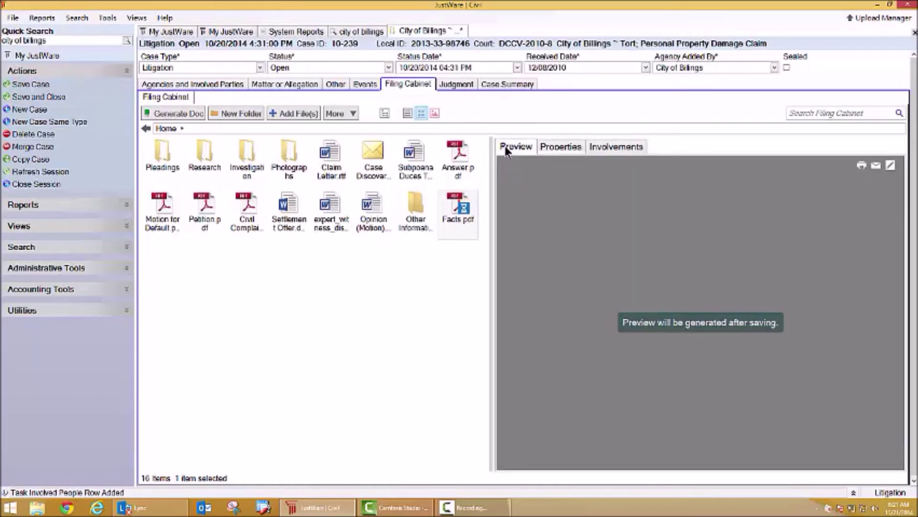
click(373, 211)
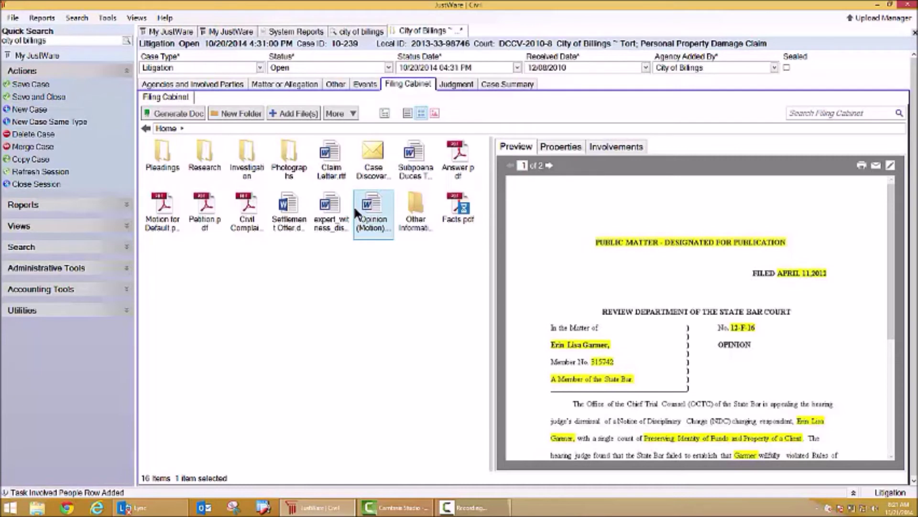
Generate a Claim Letter document in the filing cabinet and save the case.
click(167, 114)
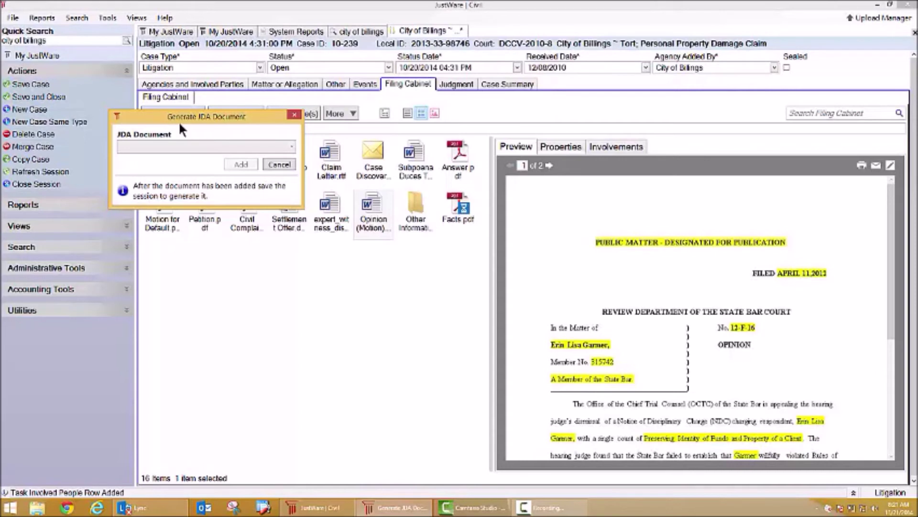
click(290, 142)
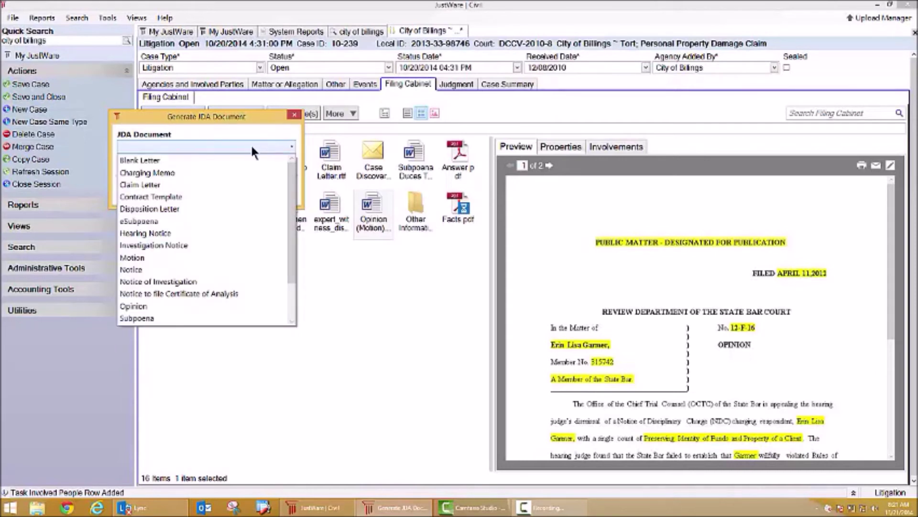
click(177, 184)
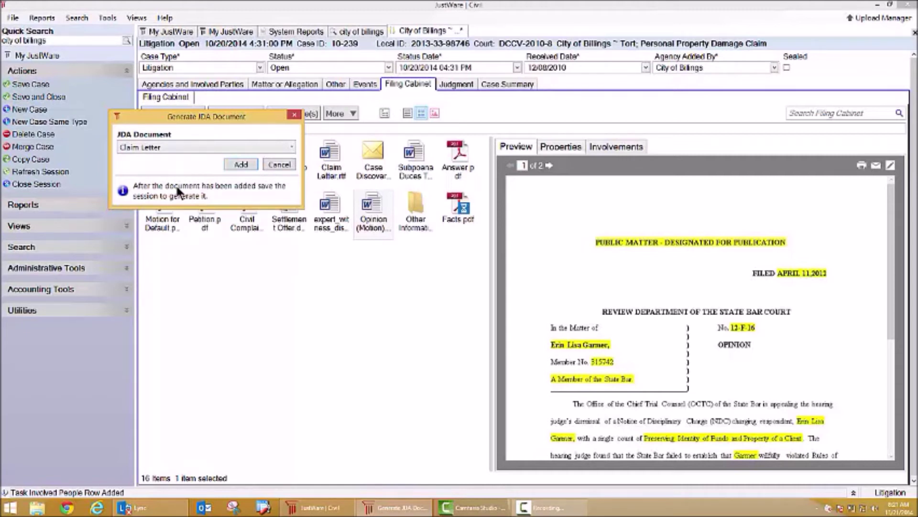
click(241, 163)
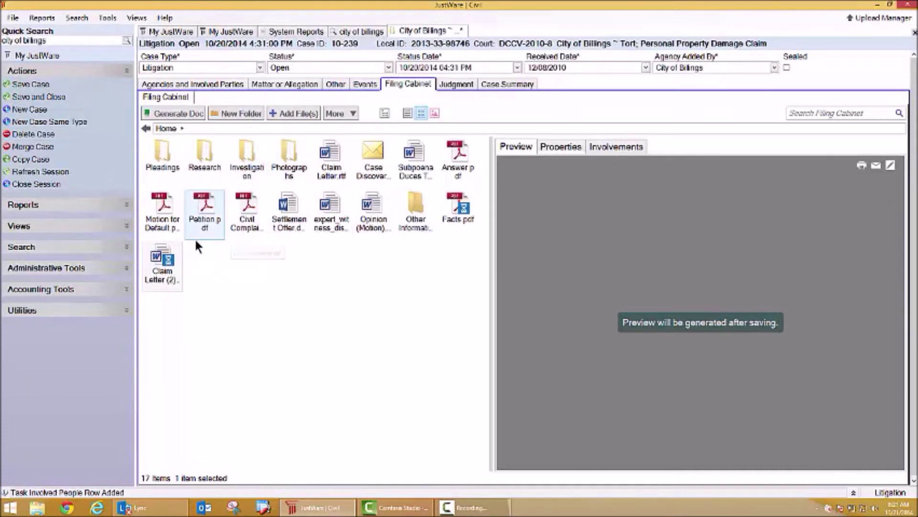
click(47, 89)
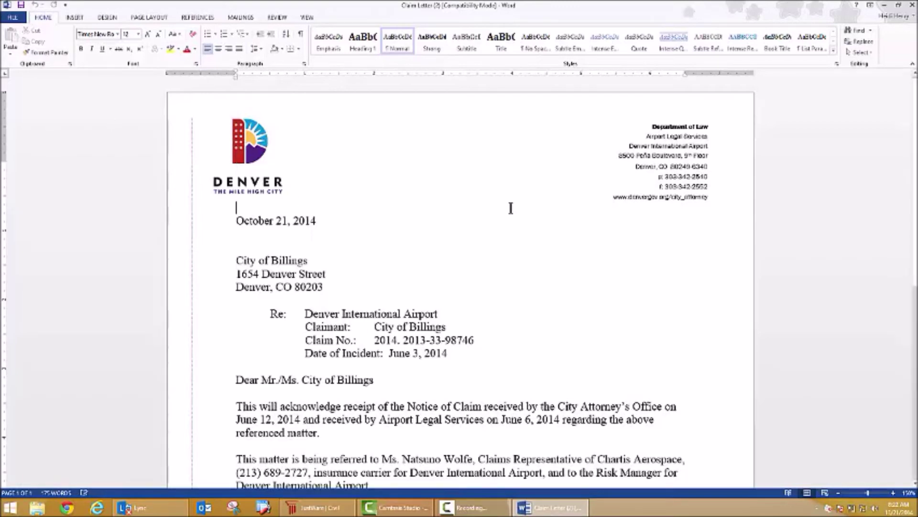
Read through the generated claim letter in Word, briefly highlighting its body paragraphs, and close it.
scroll(510, 209, down, 3)
scroll(511, 209, down, 1)
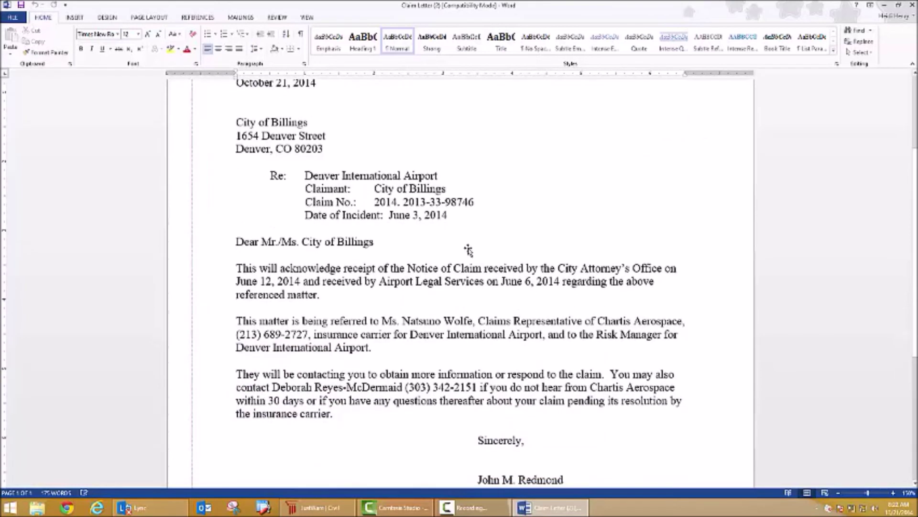
drag(454, 267, 551, 343)
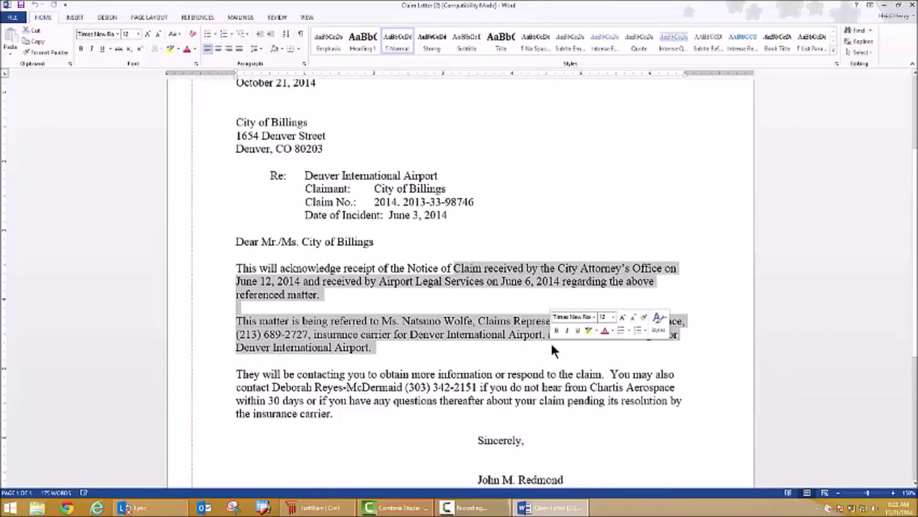
click(550, 201)
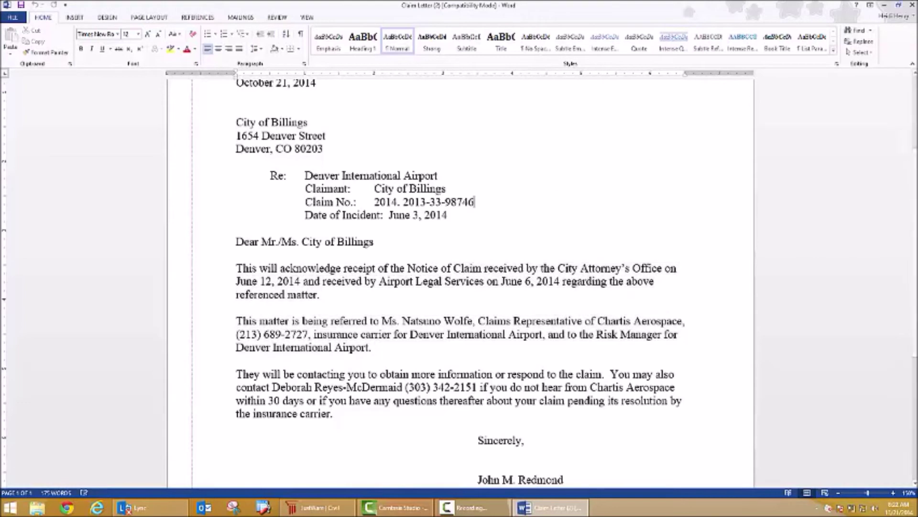
click(911, 5)
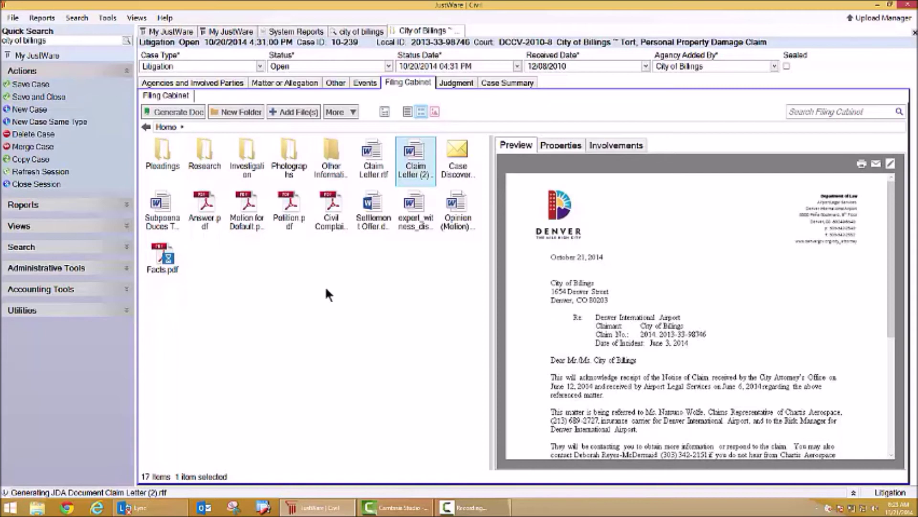
Show the additional actions for the new claim letter, including its Copy To destinations, and dismiss them without choosing one.
click(353, 113)
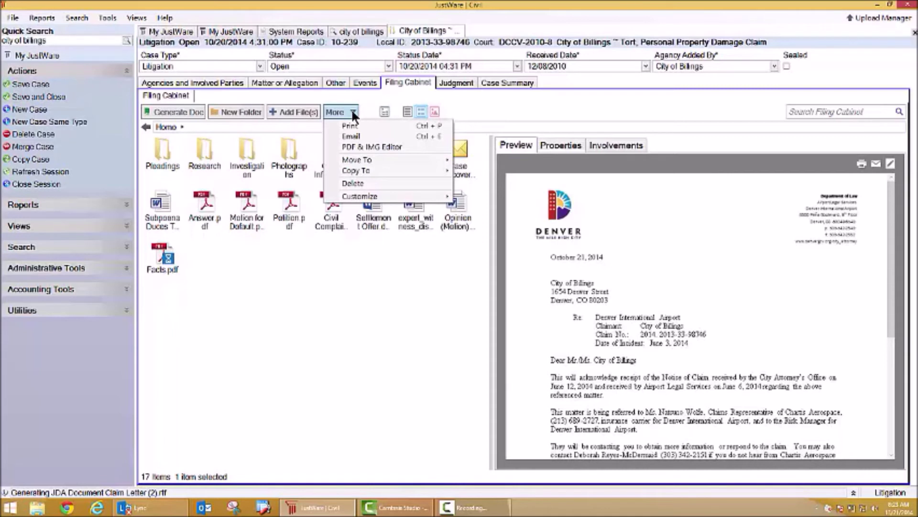
mouse_move(349, 166)
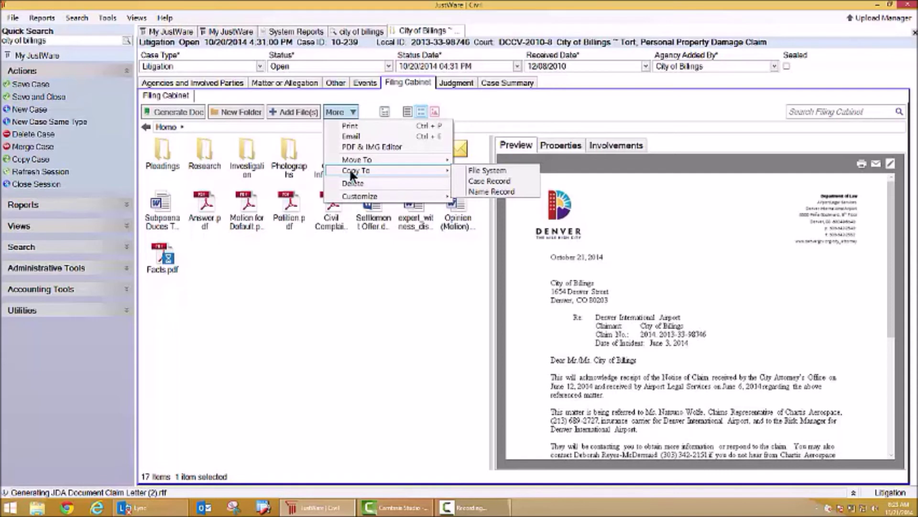
click(311, 323)
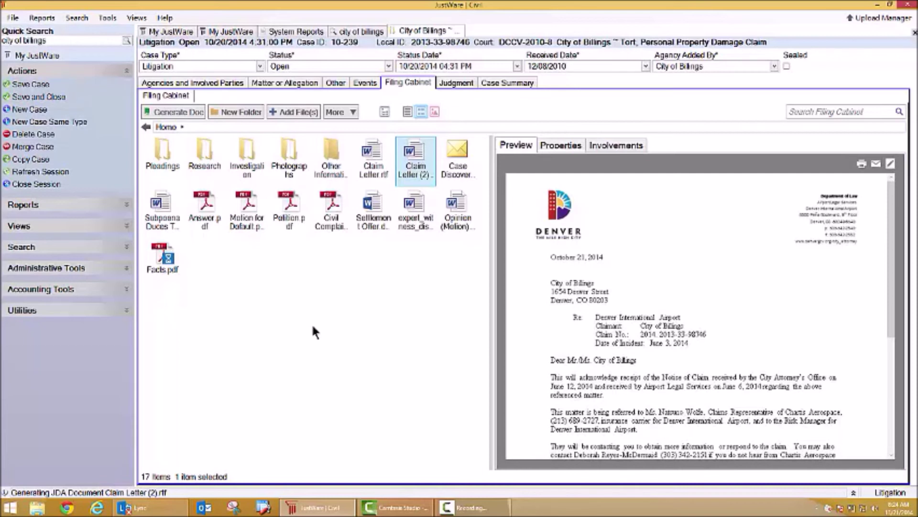
Examine the case's judgment, sanctions or relief, and monetary judgment records, and revisit its tasks and filing cabinet.
click(457, 85)
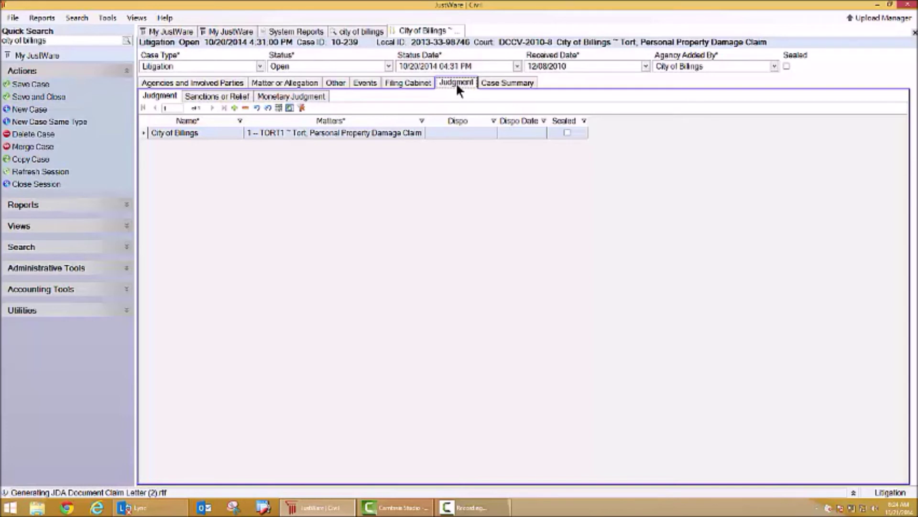
click(241, 96)
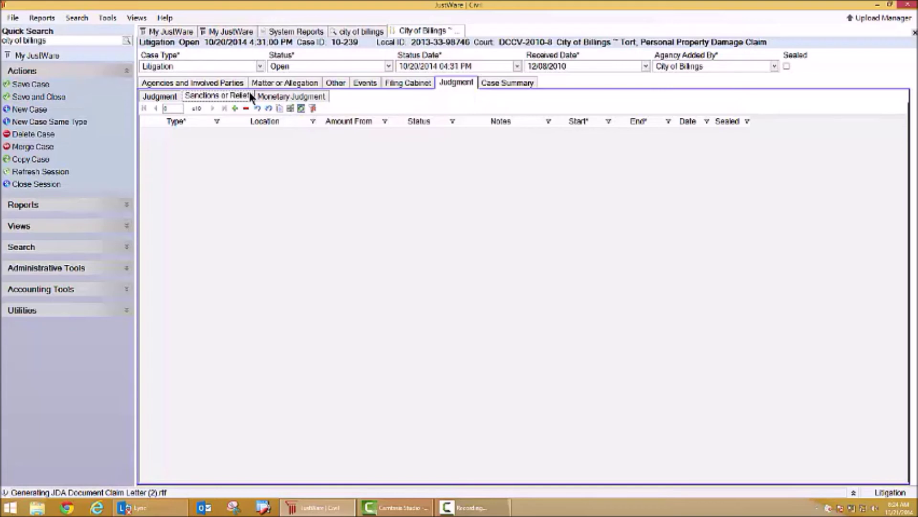
click(277, 97)
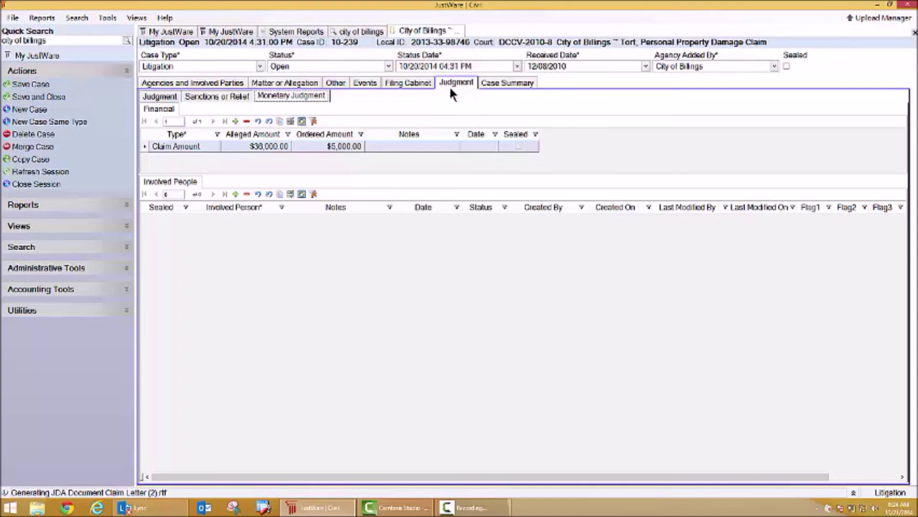
click(378, 84)
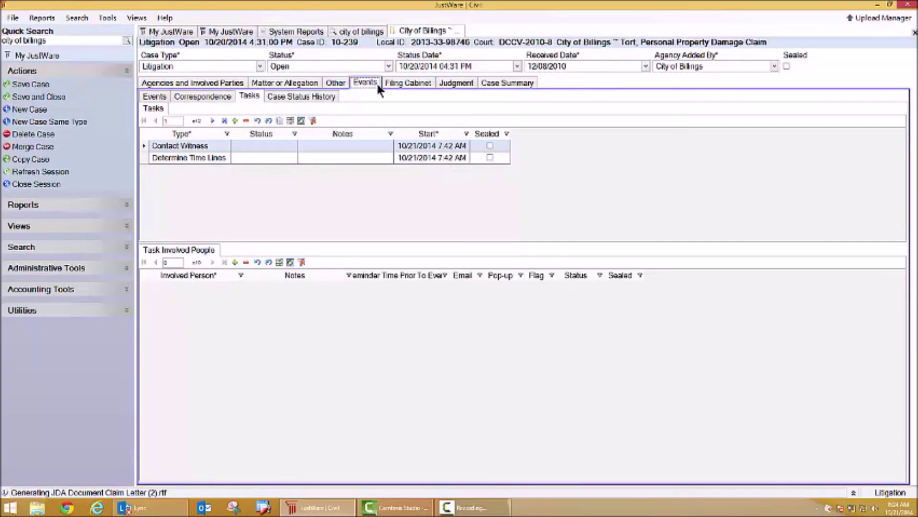
click(406, 83)
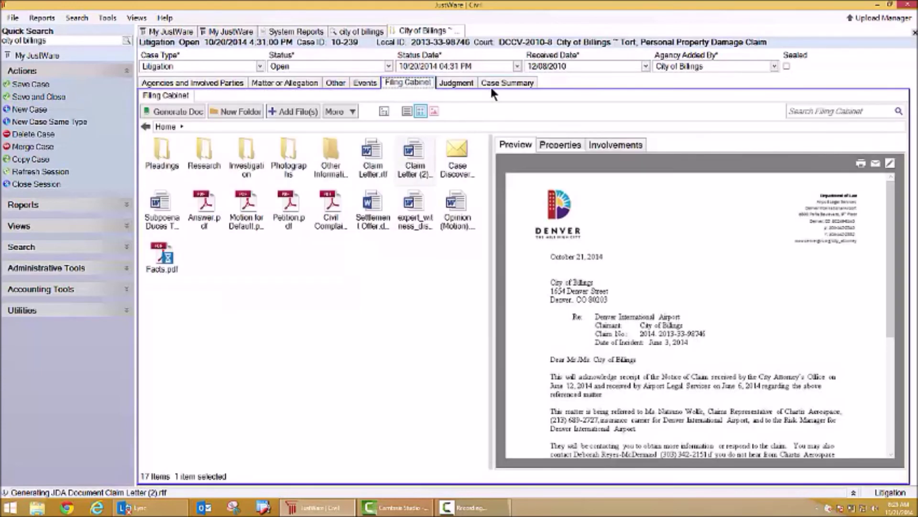
Open the case summary, enlarge it to 150%, and look through its attributes, involvements, charges and status history.
click(499, 84)
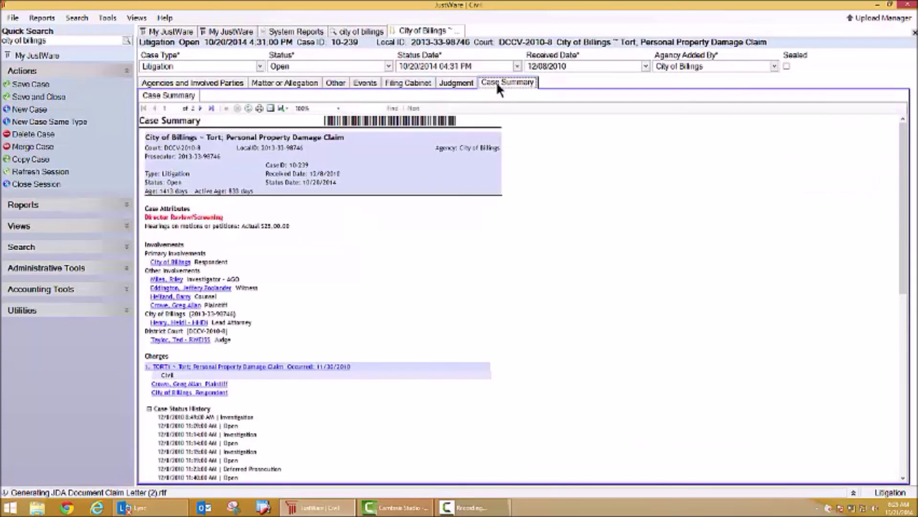
click(338, 109)
click(315, 147)
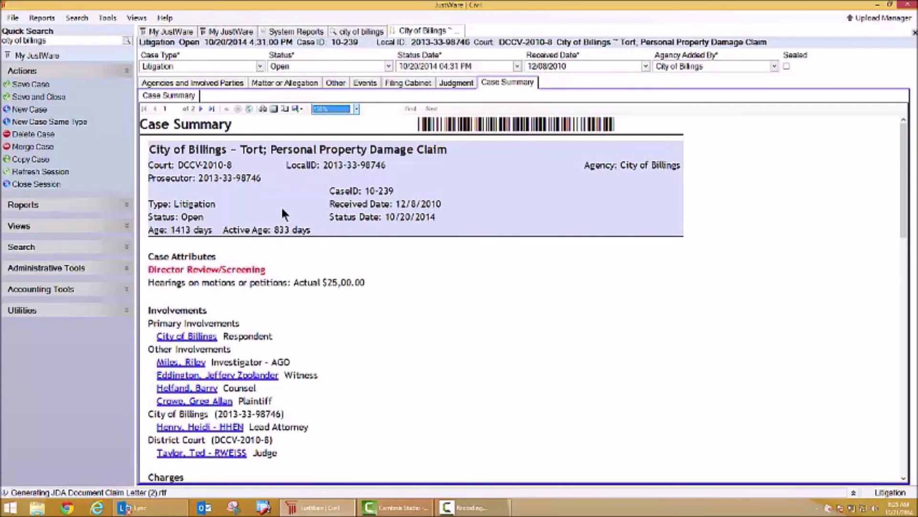
ctrl+scroll(455, 255, down, 3)
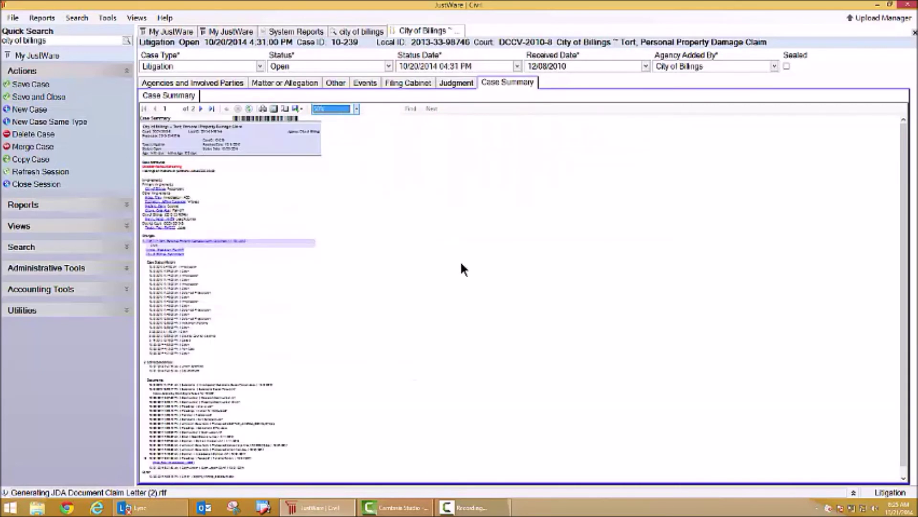
ctrl+scroll(459, 259, up, 3)
scroll(461, 257, down, 3)
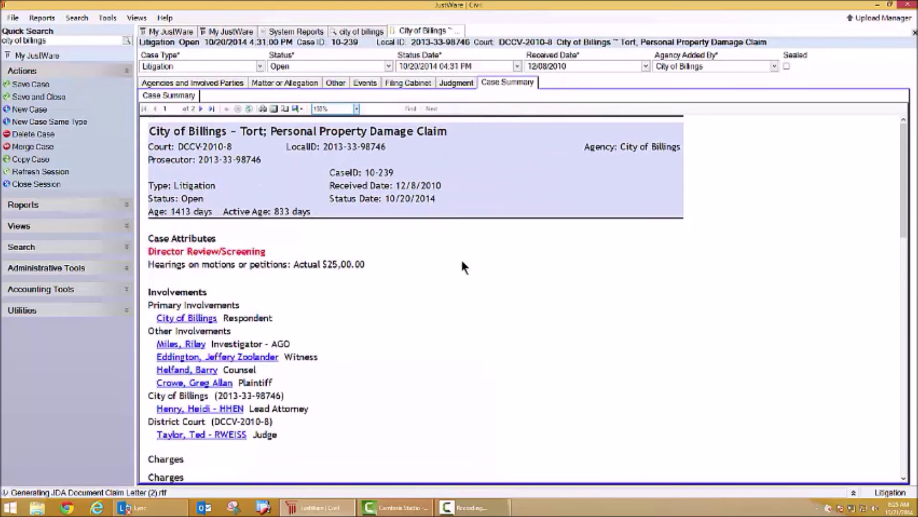
scroll(461, 257, down, 4)
scroll(461, 258, up, 2)
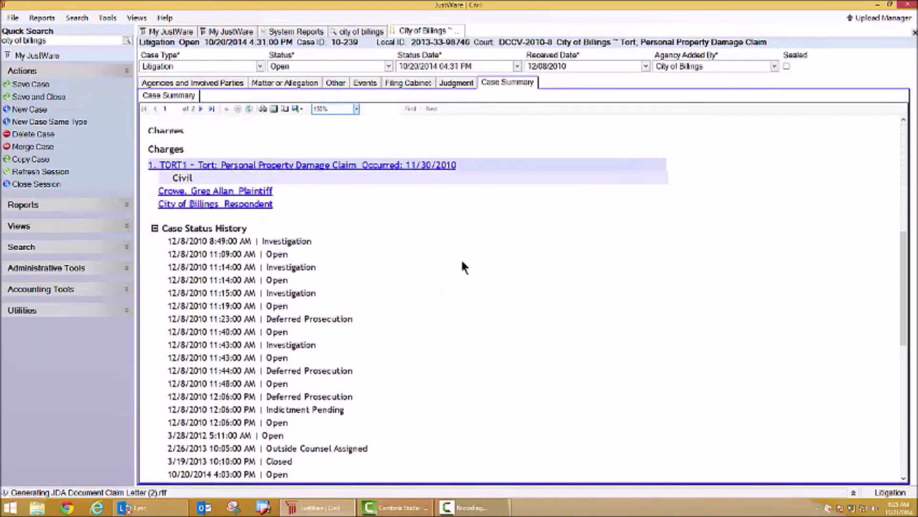
scroll(460, 258, up, 6)
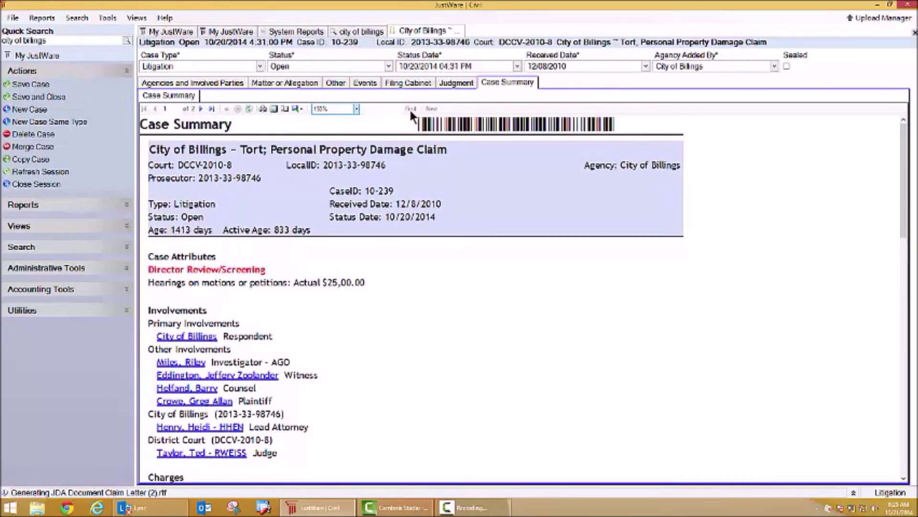
Return to the filing cabinet and switch to the My JustWare calendar.
click(402, 82)
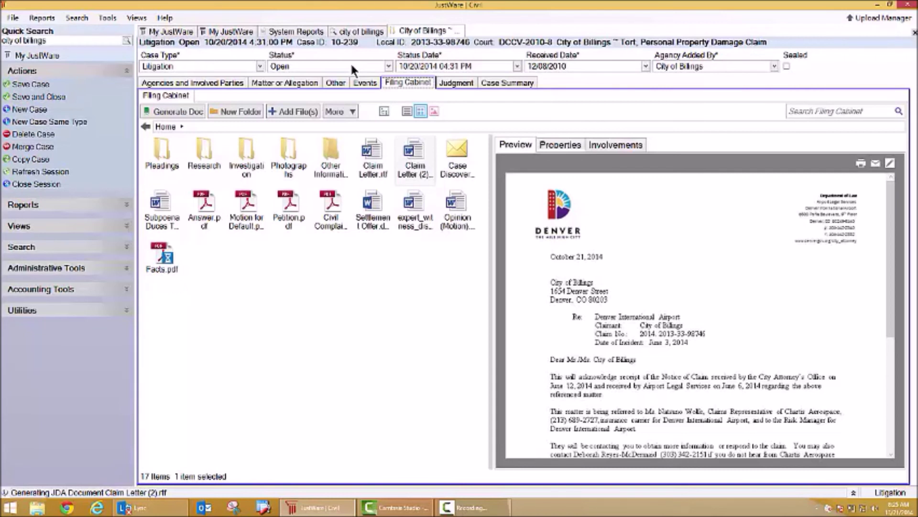
click(173, 32)
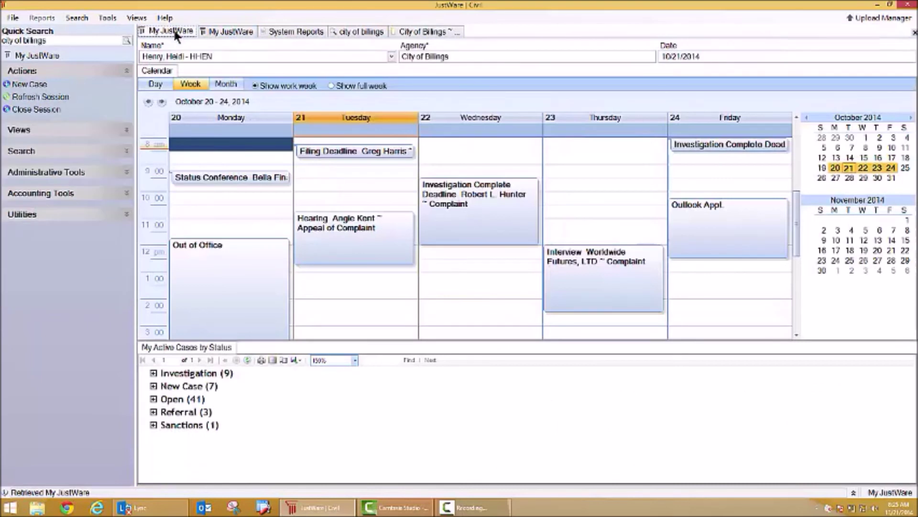
Look over the imported cases report and the My JustWare calendar, and return to the City of Billings case.
click(225, 33)
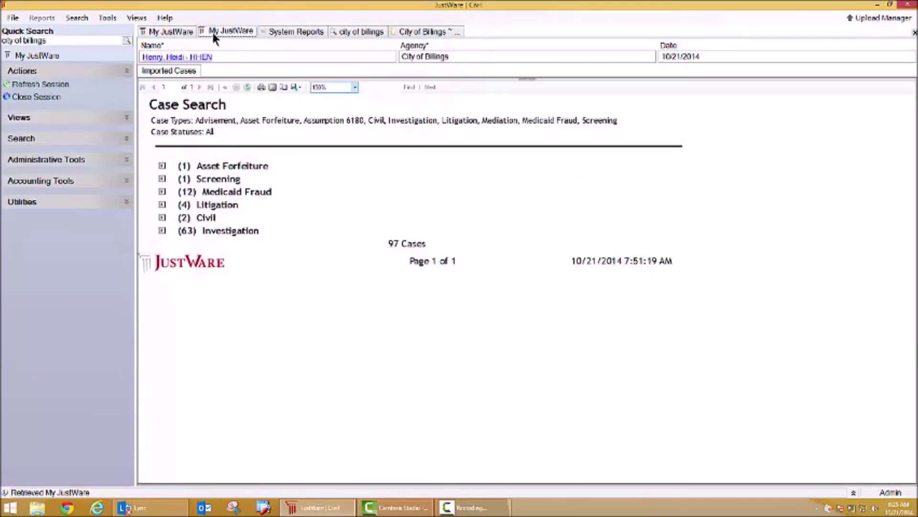
click(176, 38)
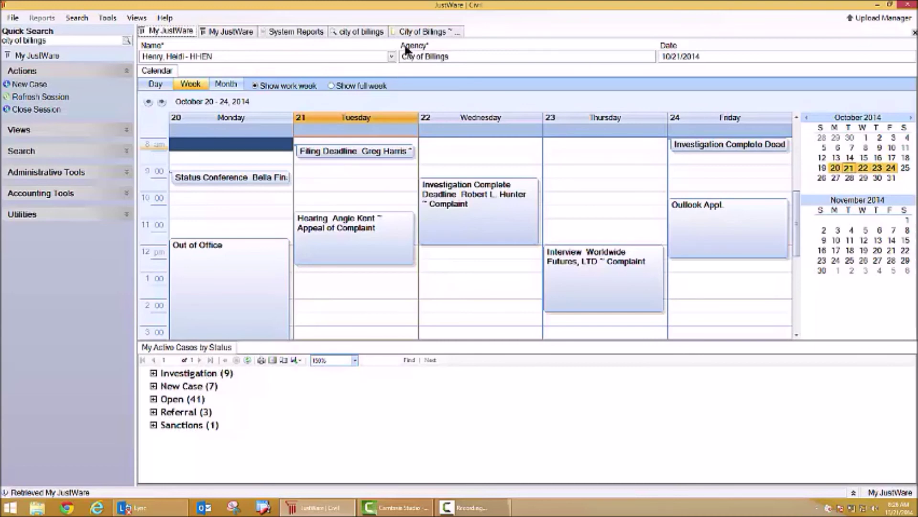
click(412, 32)
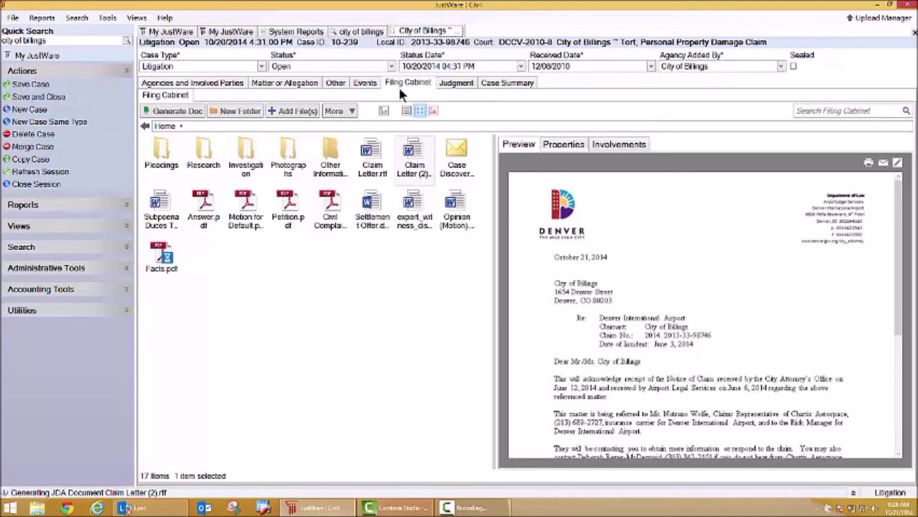
Add a Motion Filed event to the case's events and save the case.
click(376, 83)
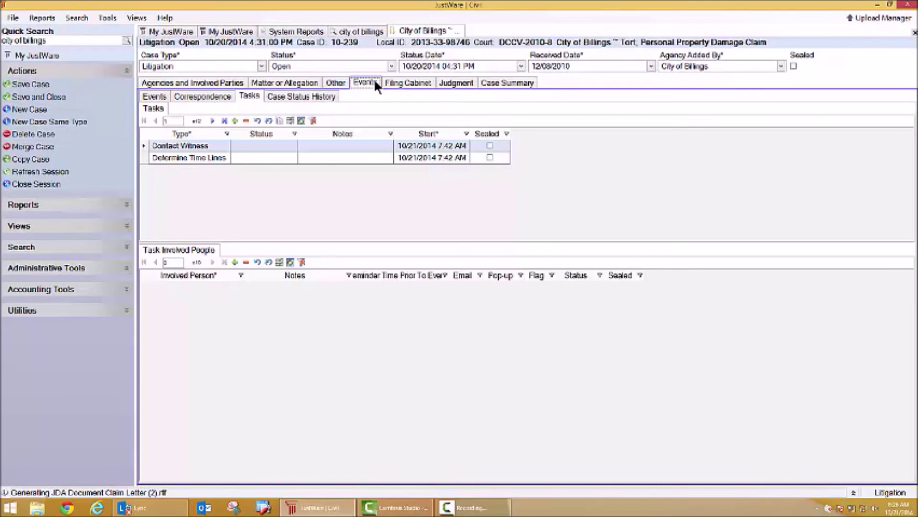
click(160, 98)
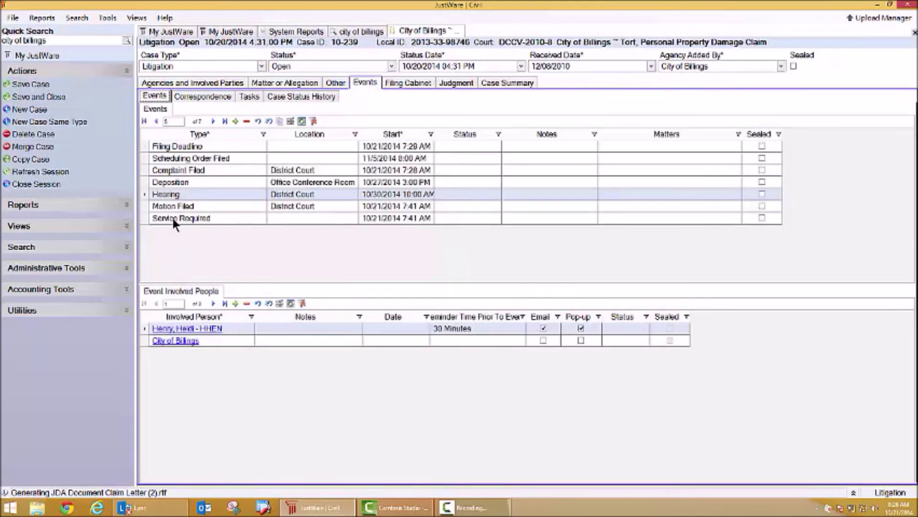
click(235, 122)
text(m)
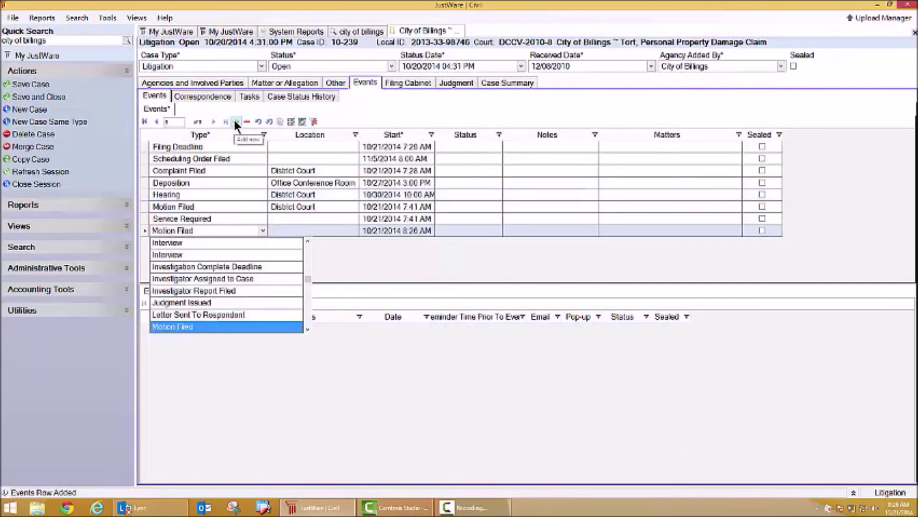
key(Tab)
key(Tab)
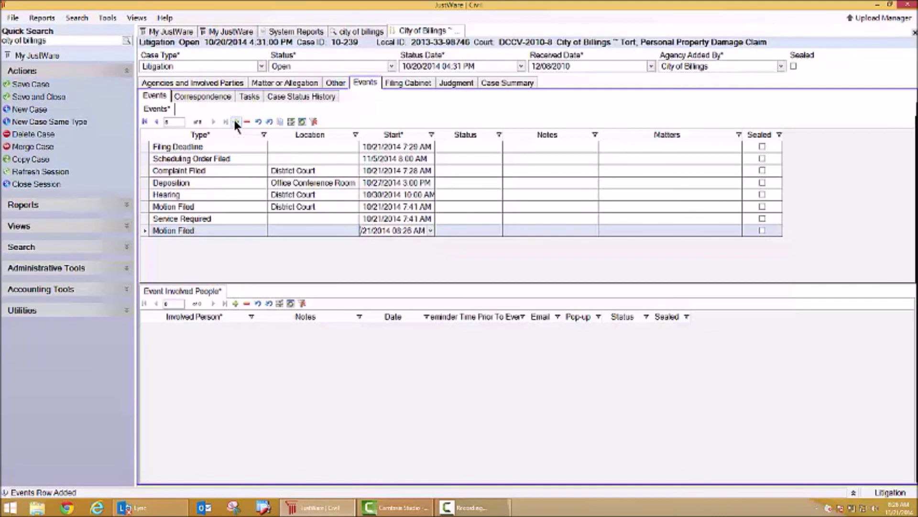
key(ctrl+s)
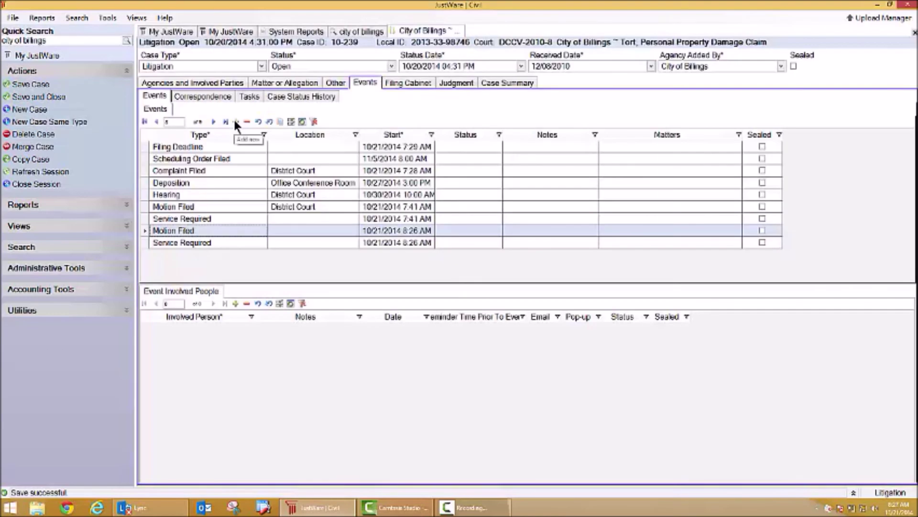
Set the status of the newest Service Required event to Complete and show the case's monetary judgment.
click(142, 245)
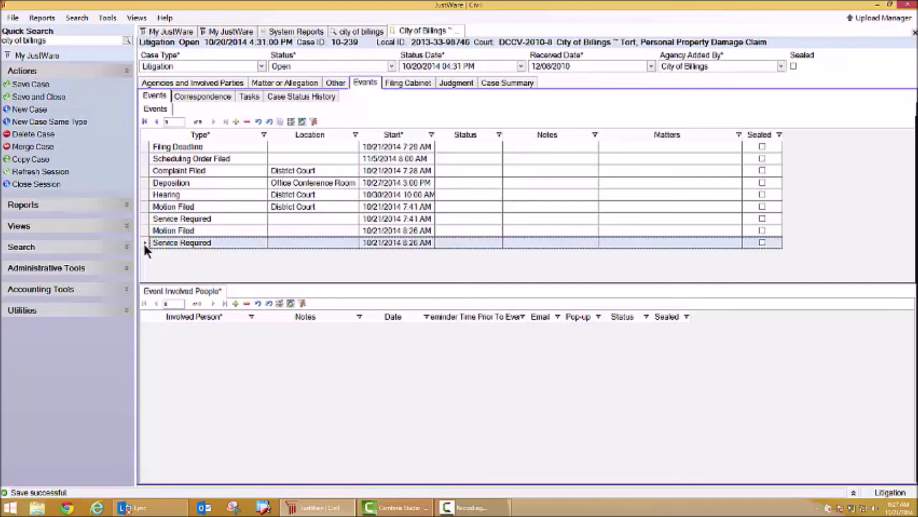
click(485, 242)
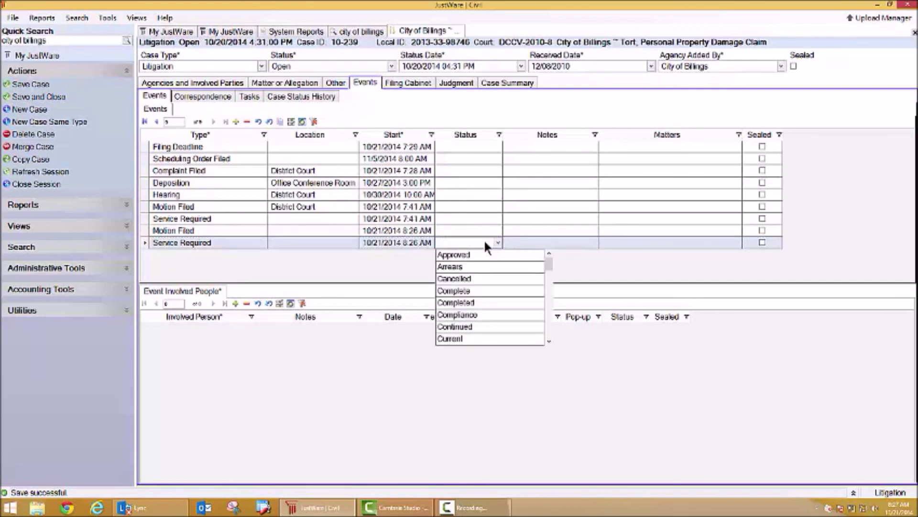
click(481, 294)
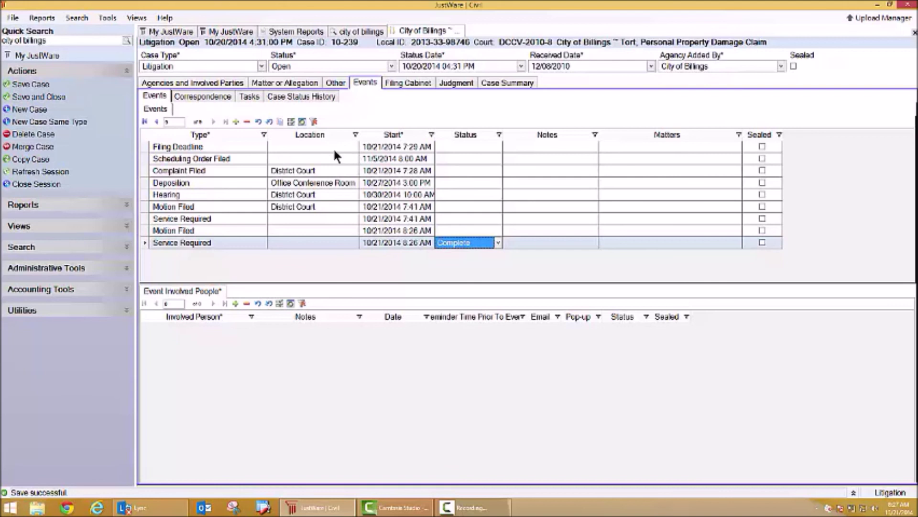
click(460, 83)
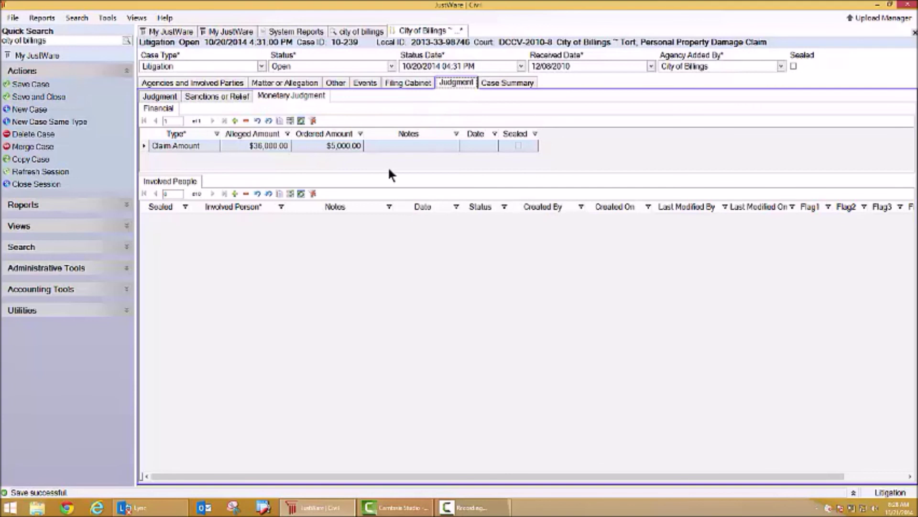
Revisit the imported cases and examine the Litigation cases over 730 days in the Age of Active Pending Caseload report, returning to its overview.
click(241, 31)
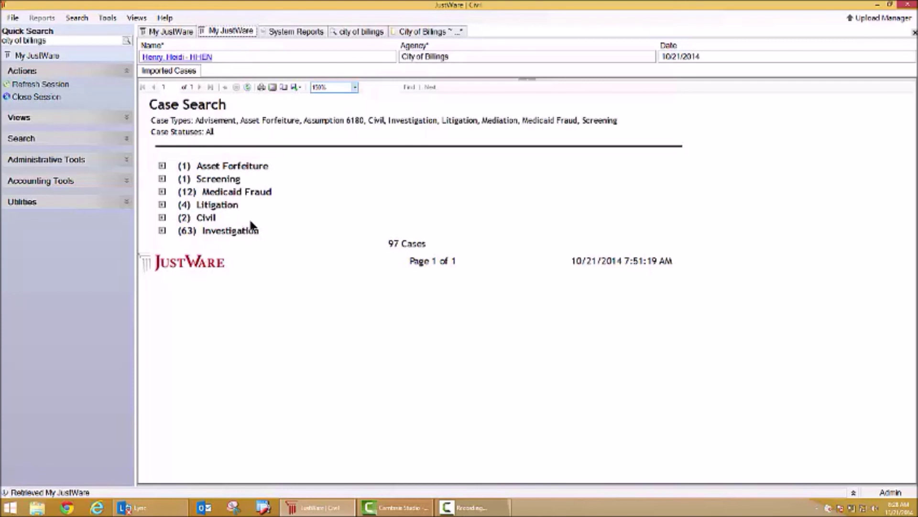
click(308, 31)
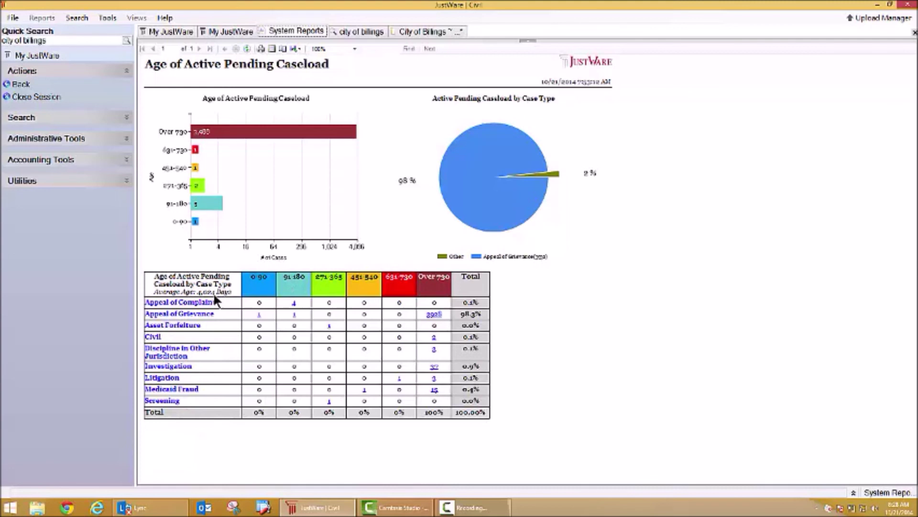
click(434, 380)
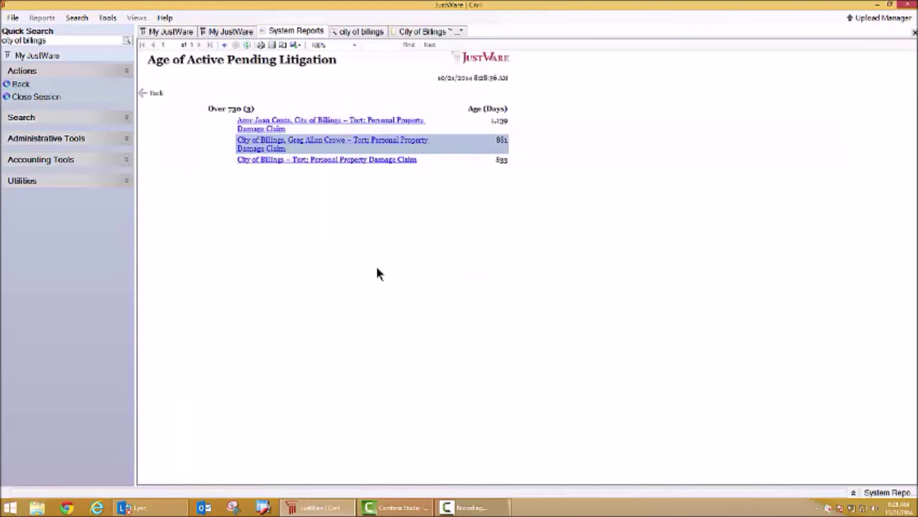
click(154, 93)
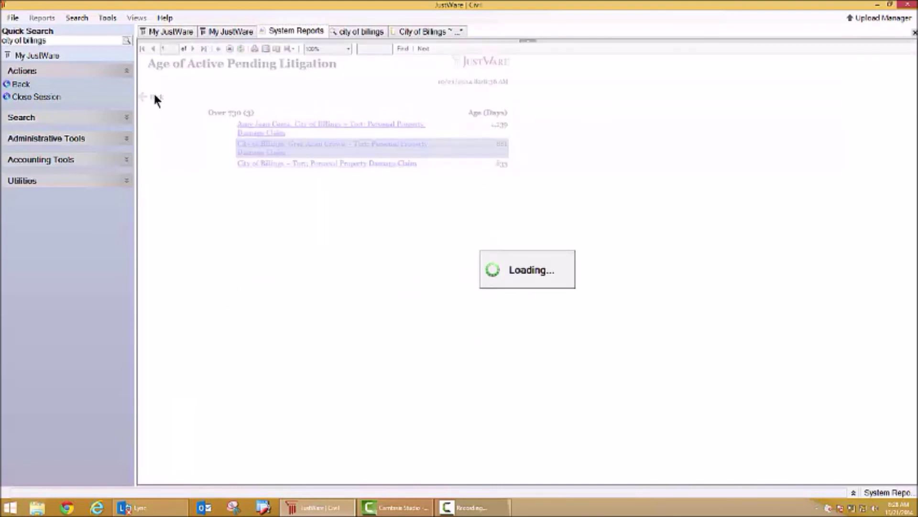